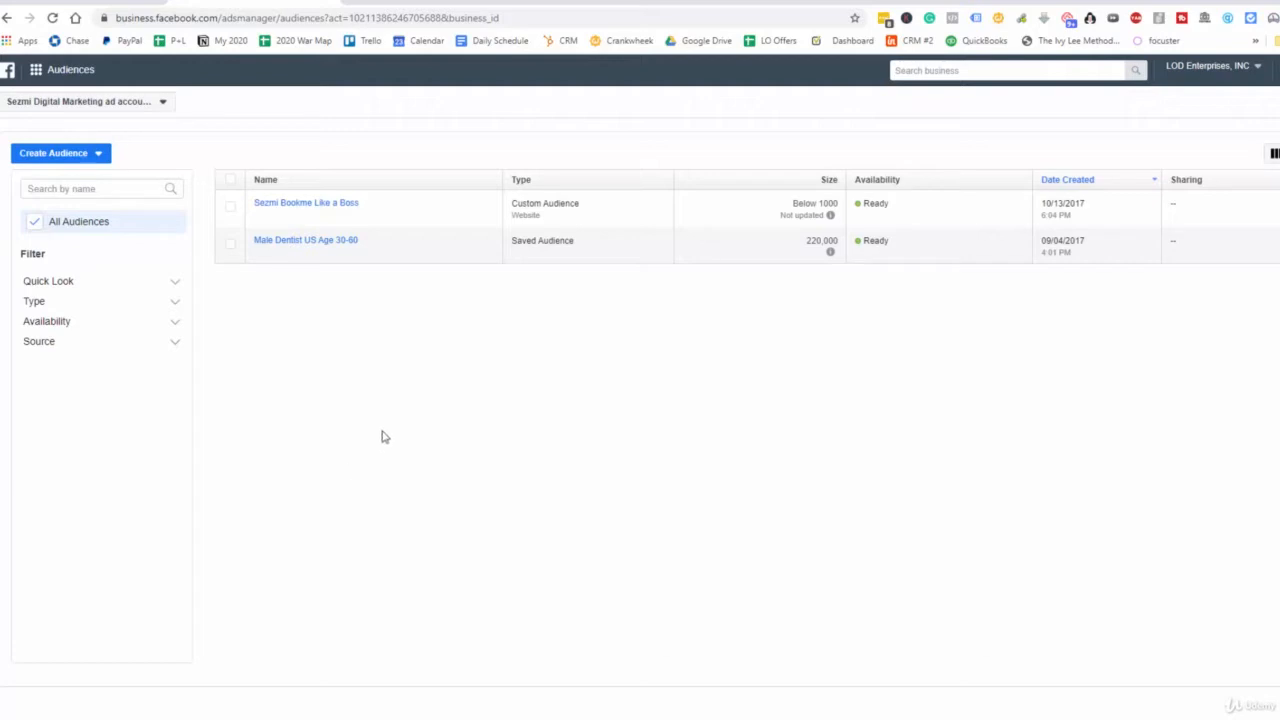
Step: Start a custom audience from website traffic and include people who visited specific web pages
click(101, 156)
click(60, 180)
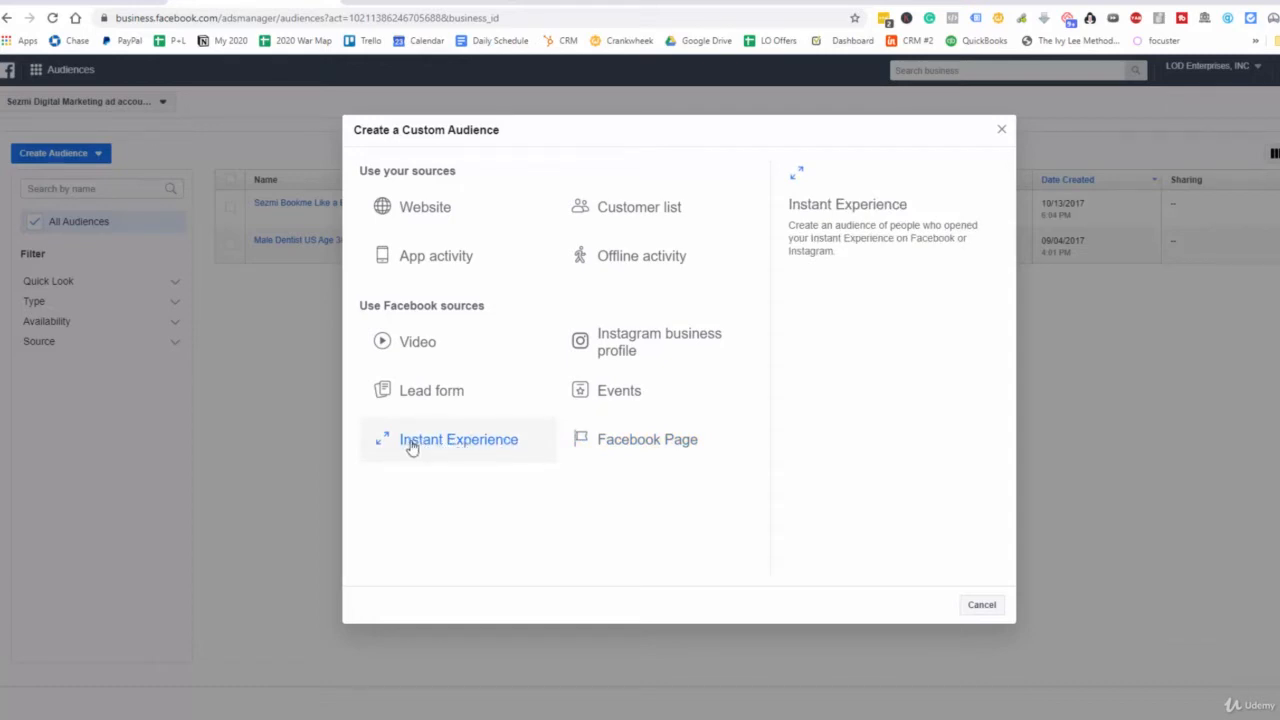
click(441, 201)
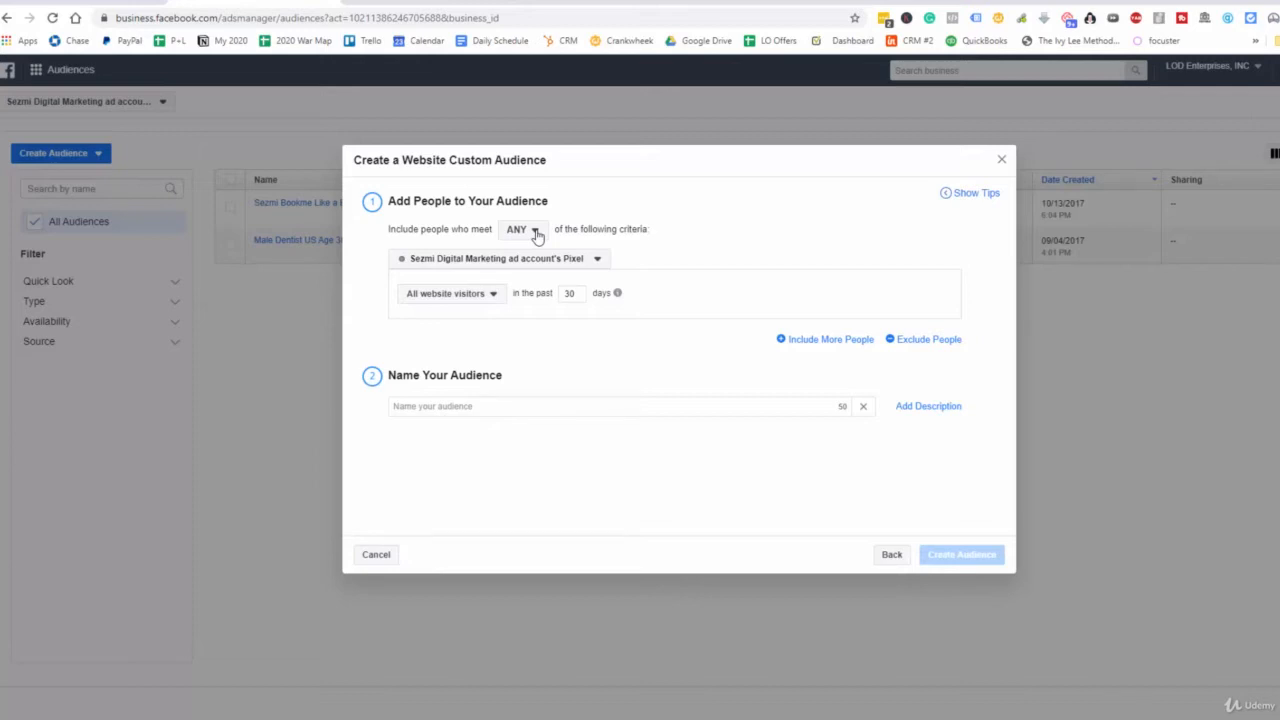
click(482, 298)
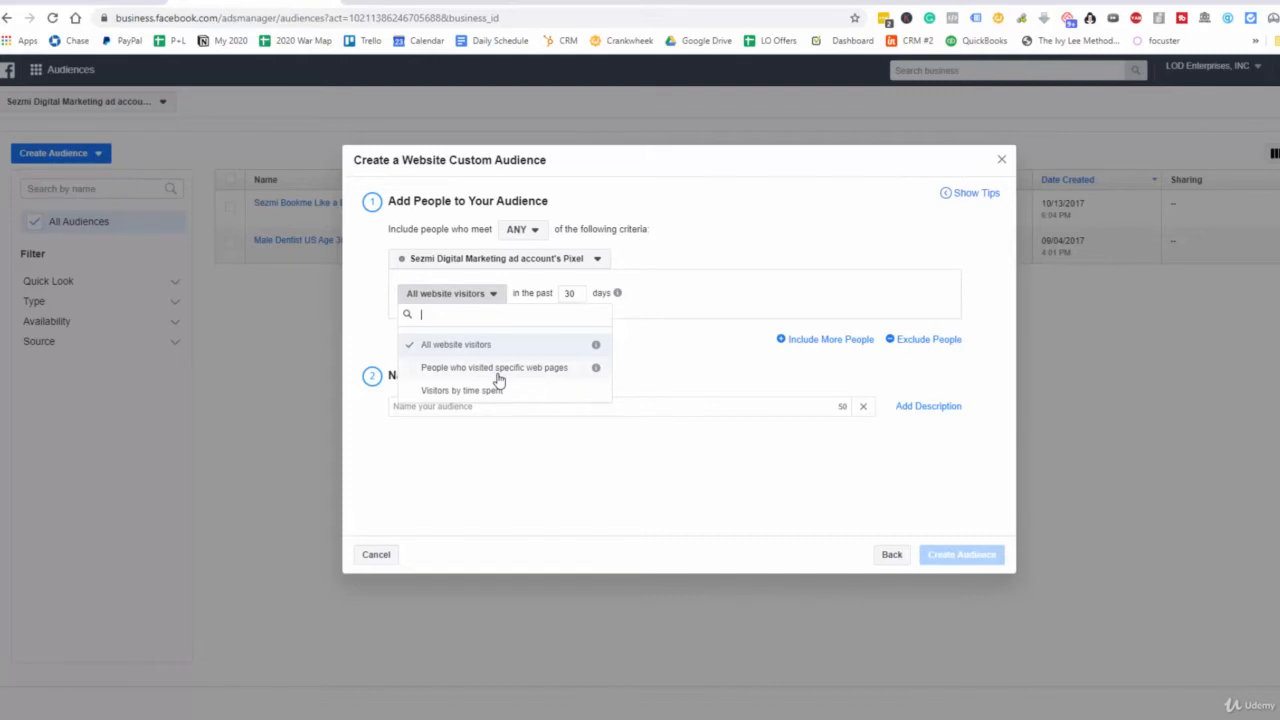
click(496, 369)
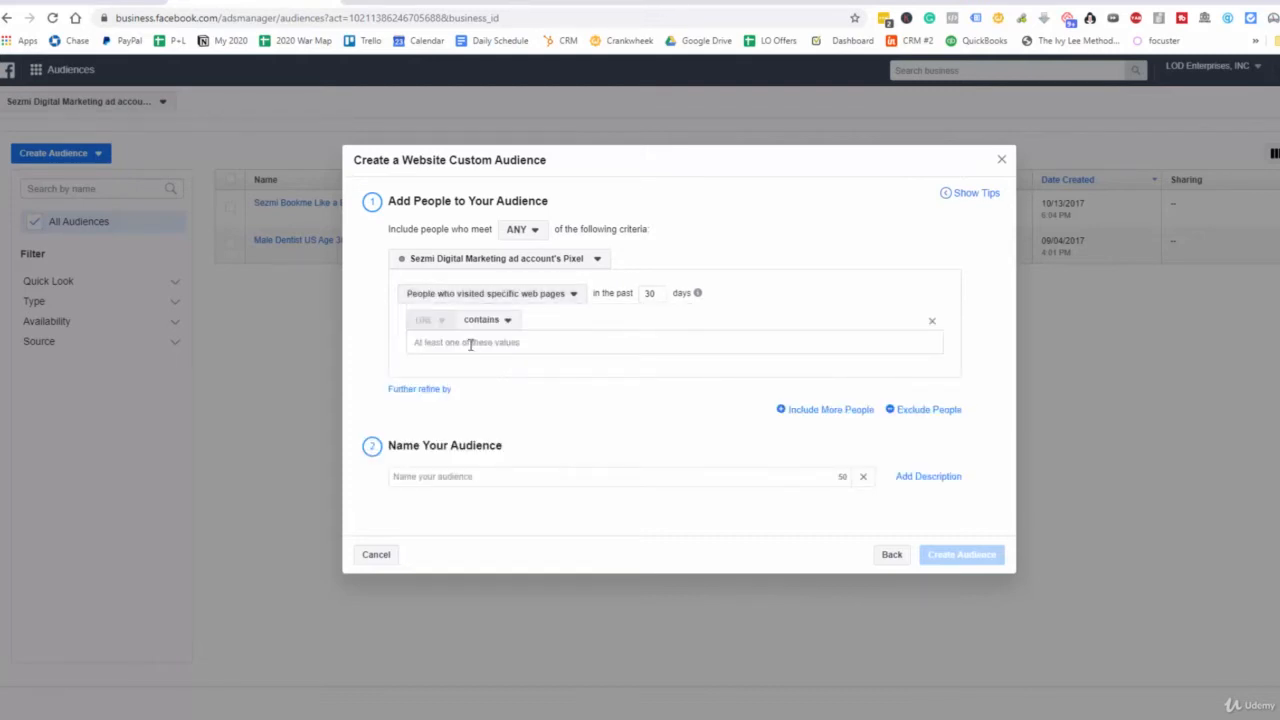
Step: Set the included page URL to contain website.com/dentalimplant
text(website.com)
text(/thank)
key(Return)
key(BackSpace)
text(website.com/dentalimplant)
key(Return)
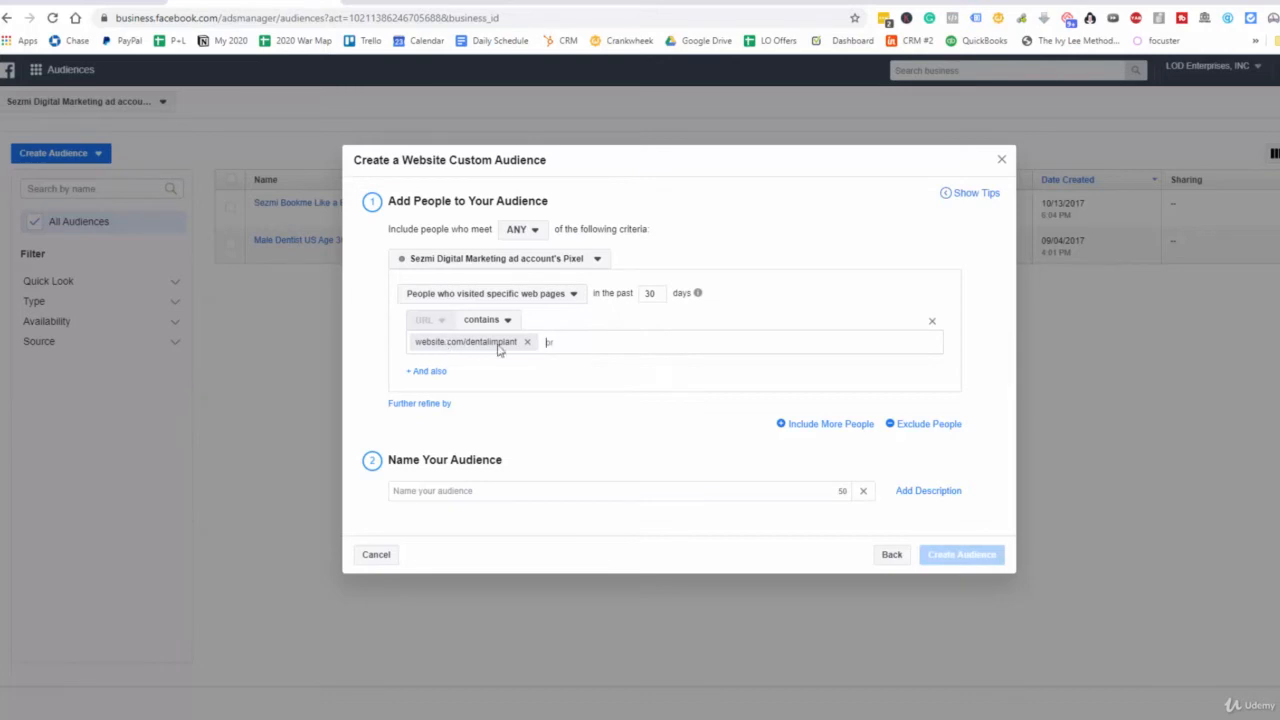
Step: Exclude people who visited specific web pages whose URL contains website.com/dentalimplant/thankyou
click(908, 427)
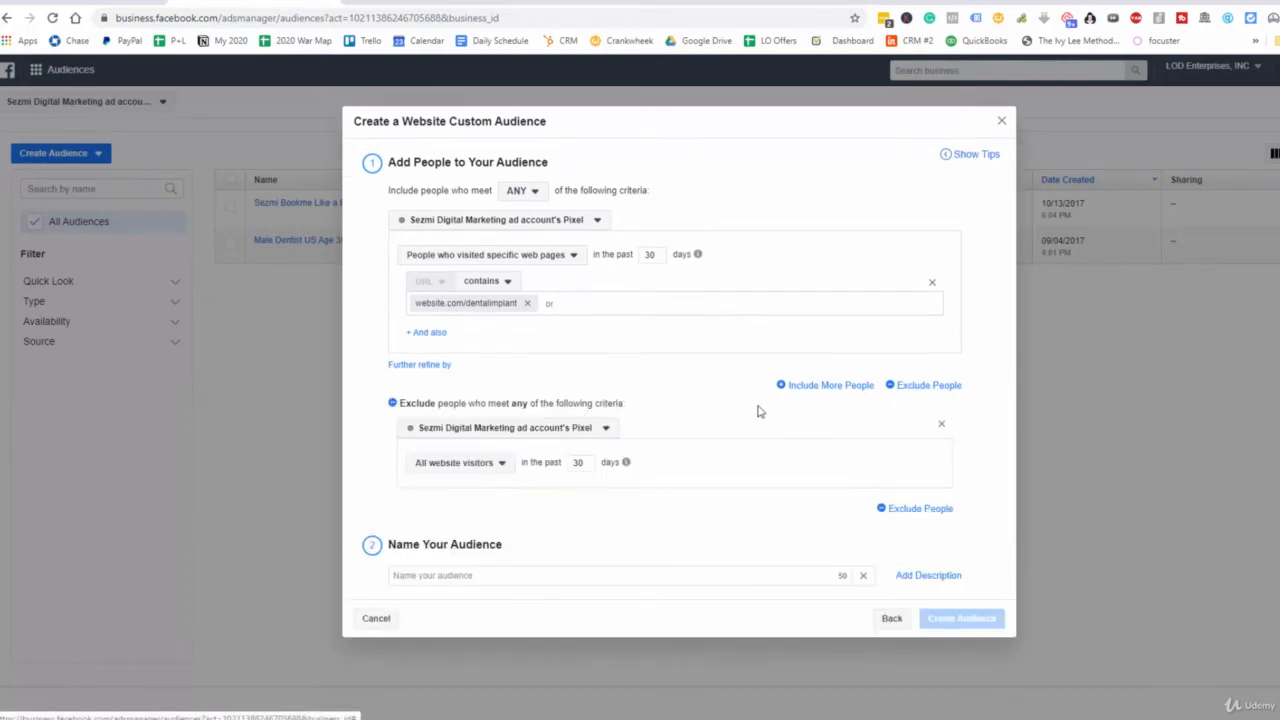
click(484, 471)
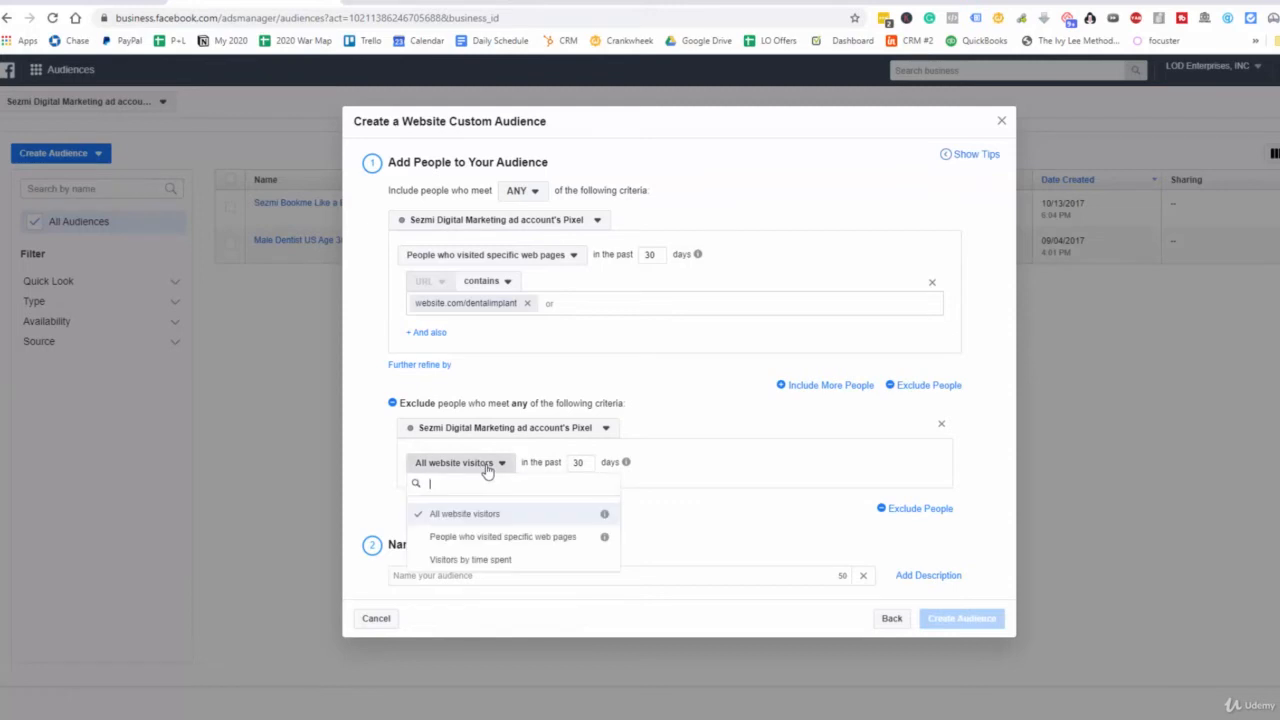
click(475, 537)
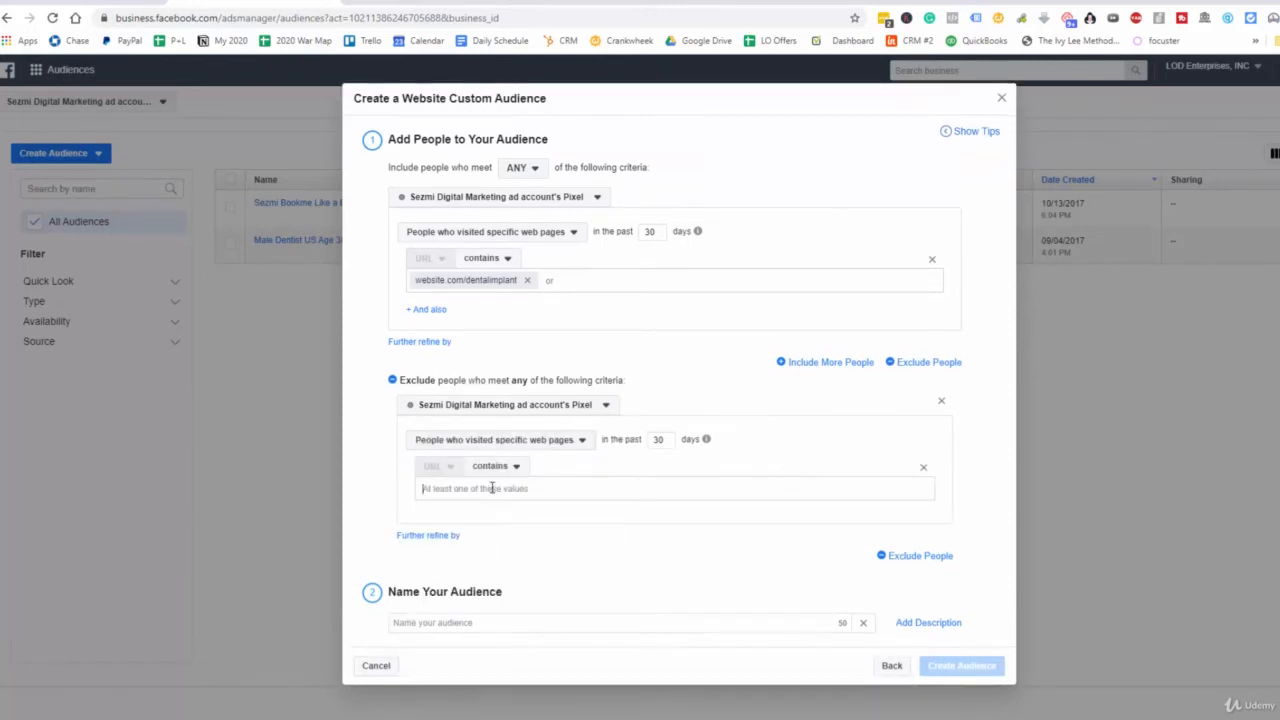
text(wens)
text(ite.com)
text(/)
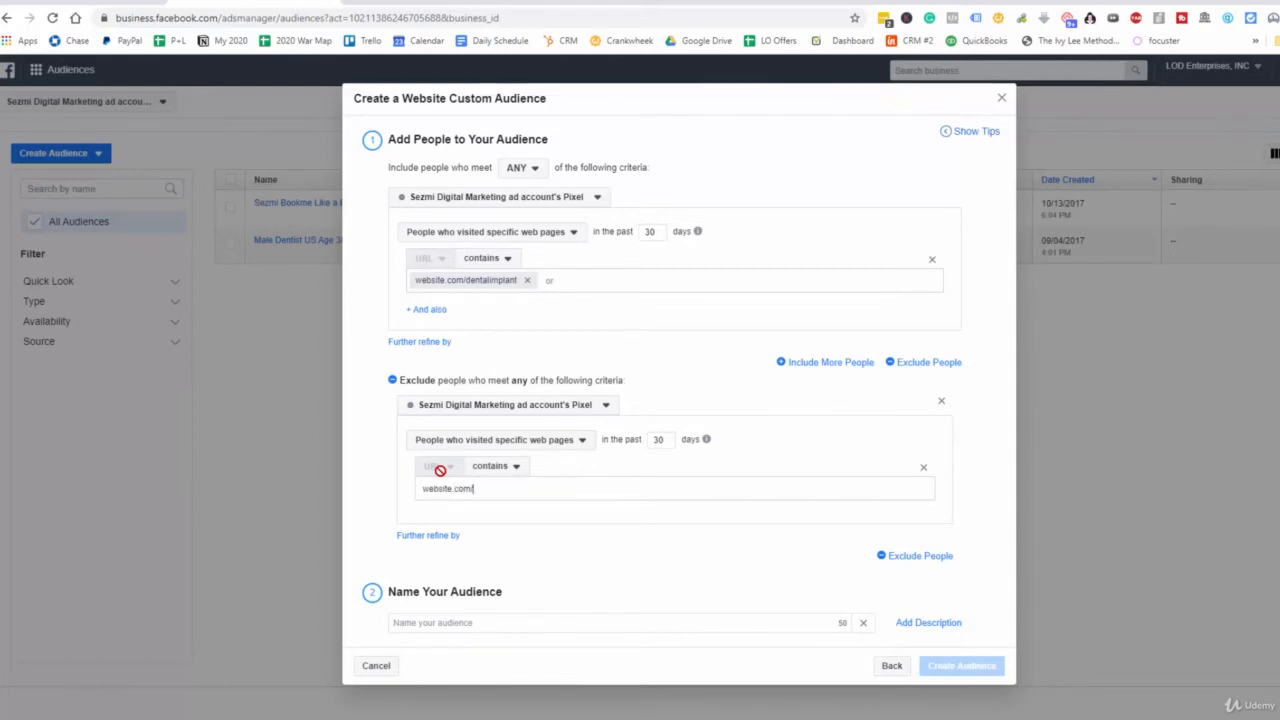
text(dentalimplant/thank)
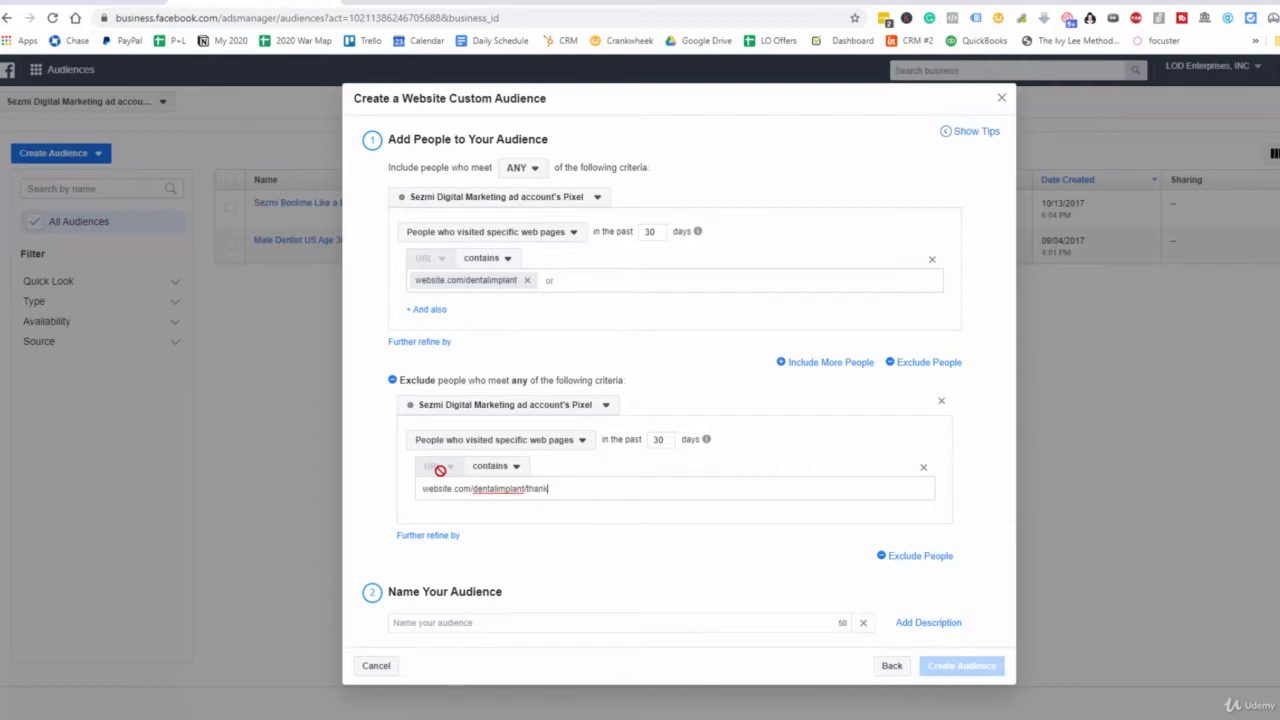
text(you)
key(Return)
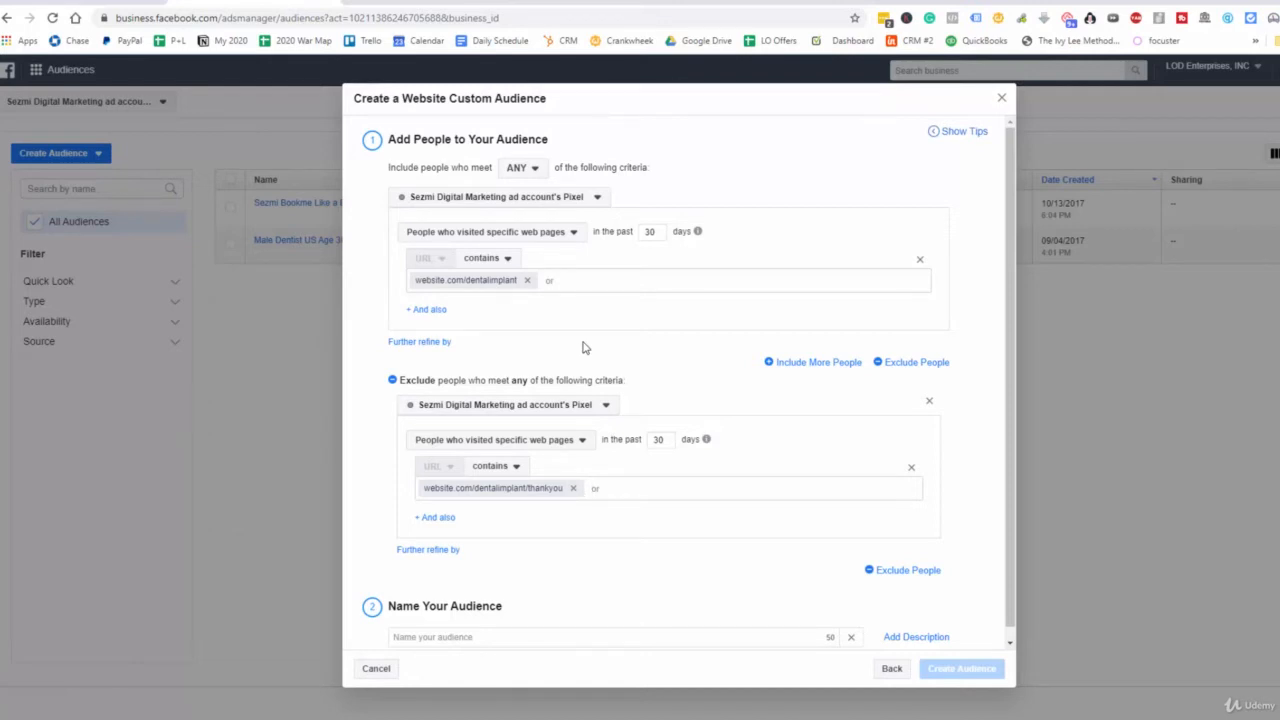
Step: Name the website audience "Dental Implant Audience (did not submit)"
click(656, 231)
scroll(640, 350, down, 1)
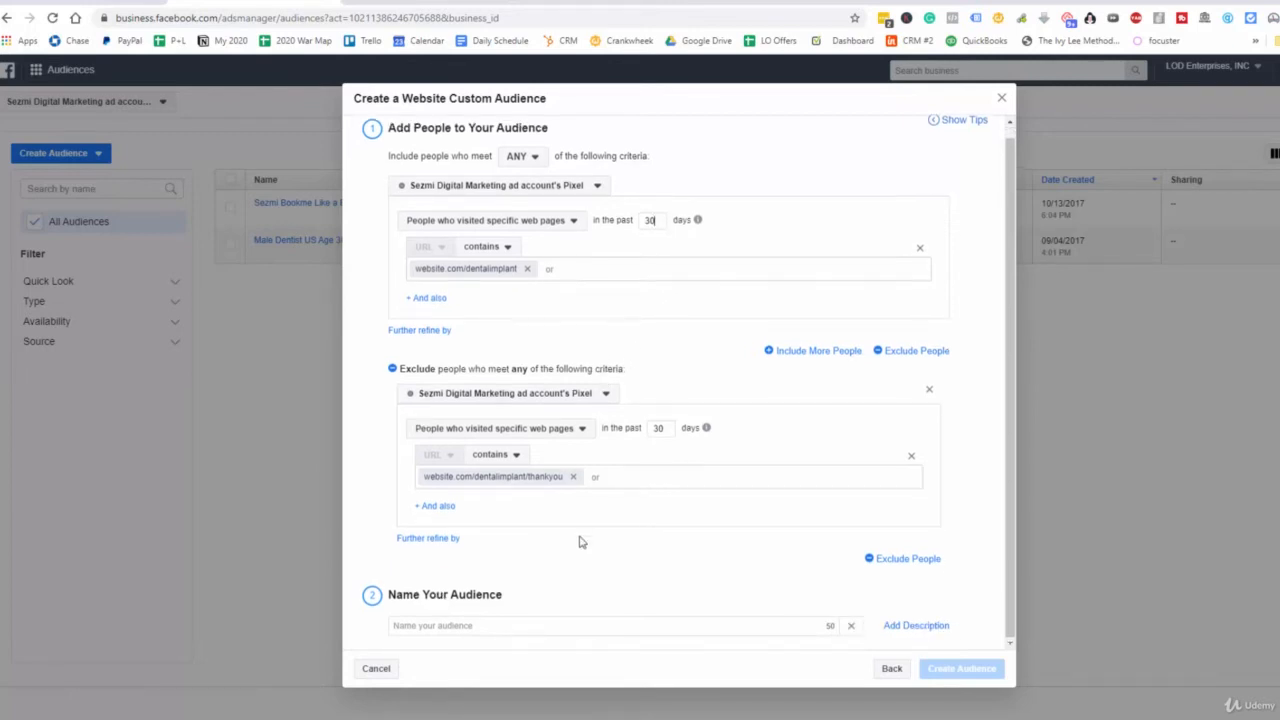
click(536, 623)
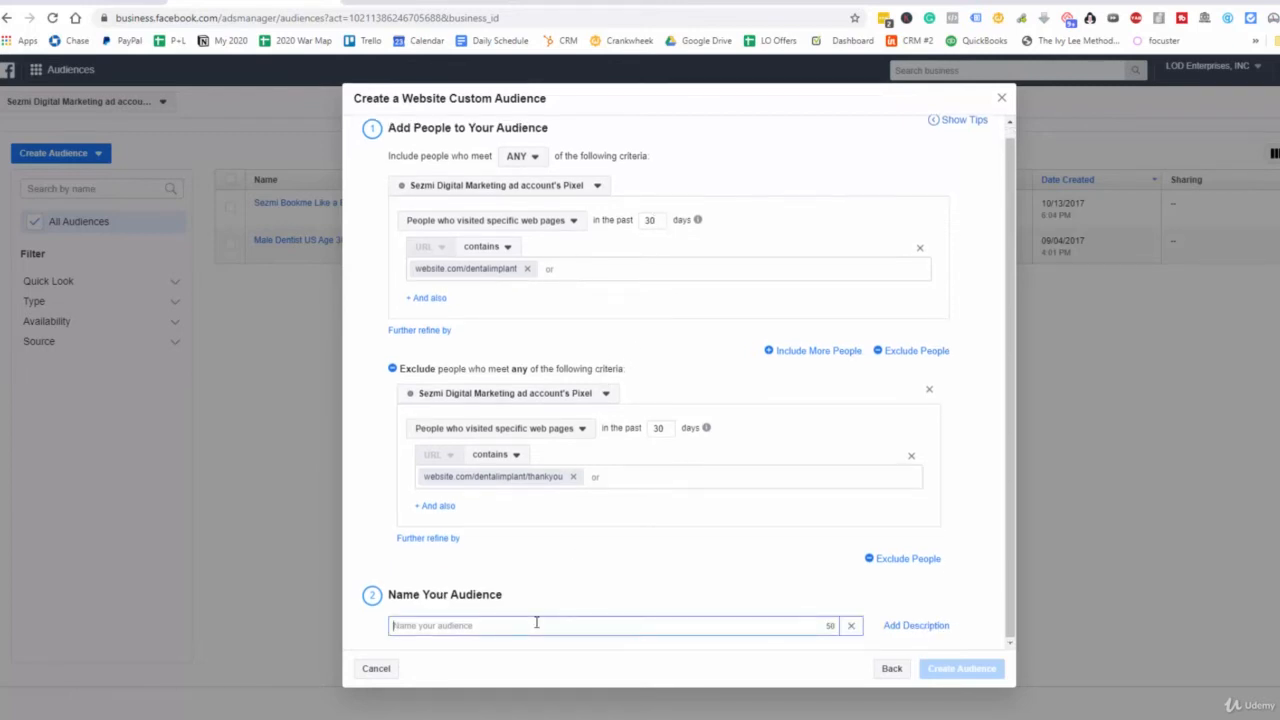
text(Dental Implan)
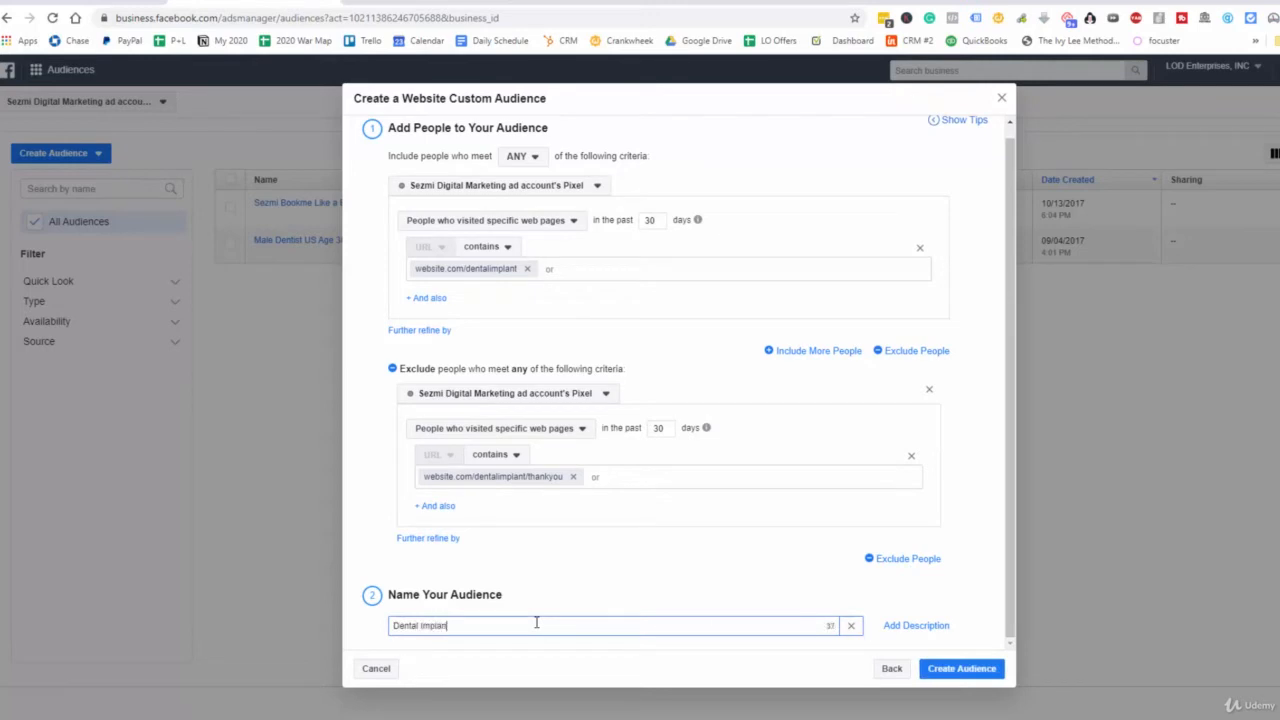
text(t Audience (did not submit))
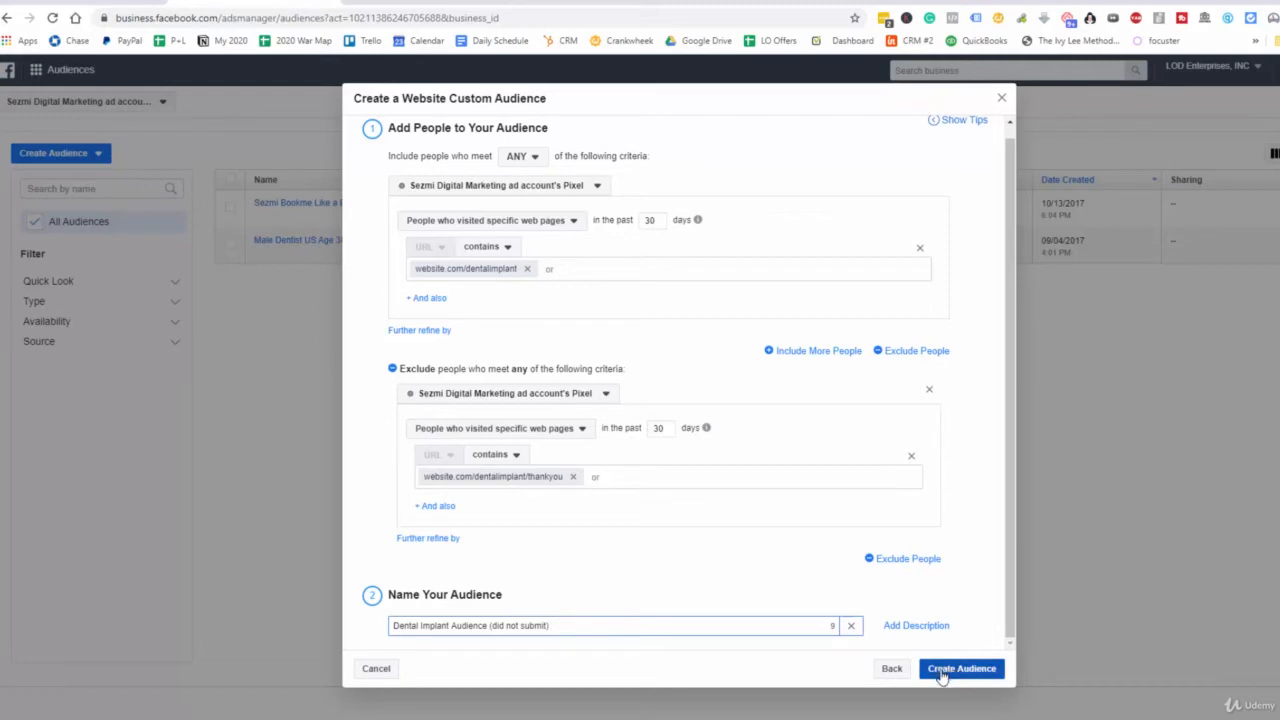
Step: Try to create the website audience and return to the choice of custom audience sources
scroll(940, 580, up, 1)
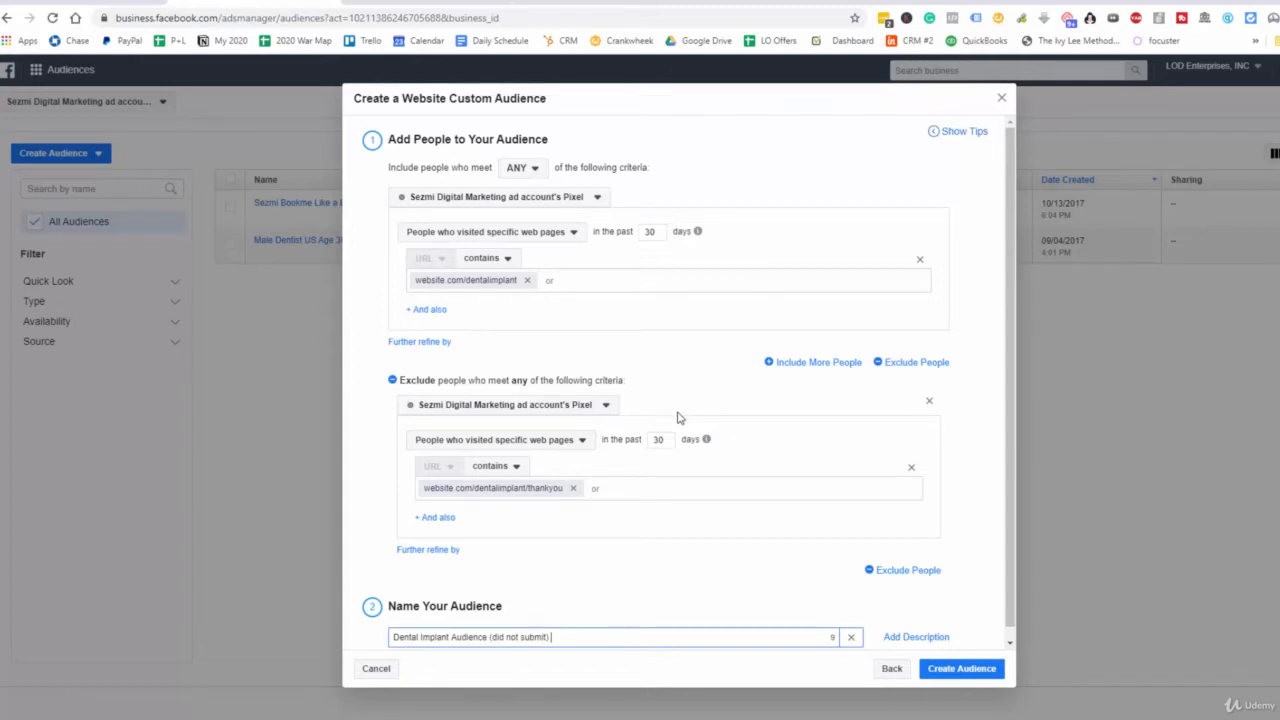
click(946, 676)
click(889, 668)
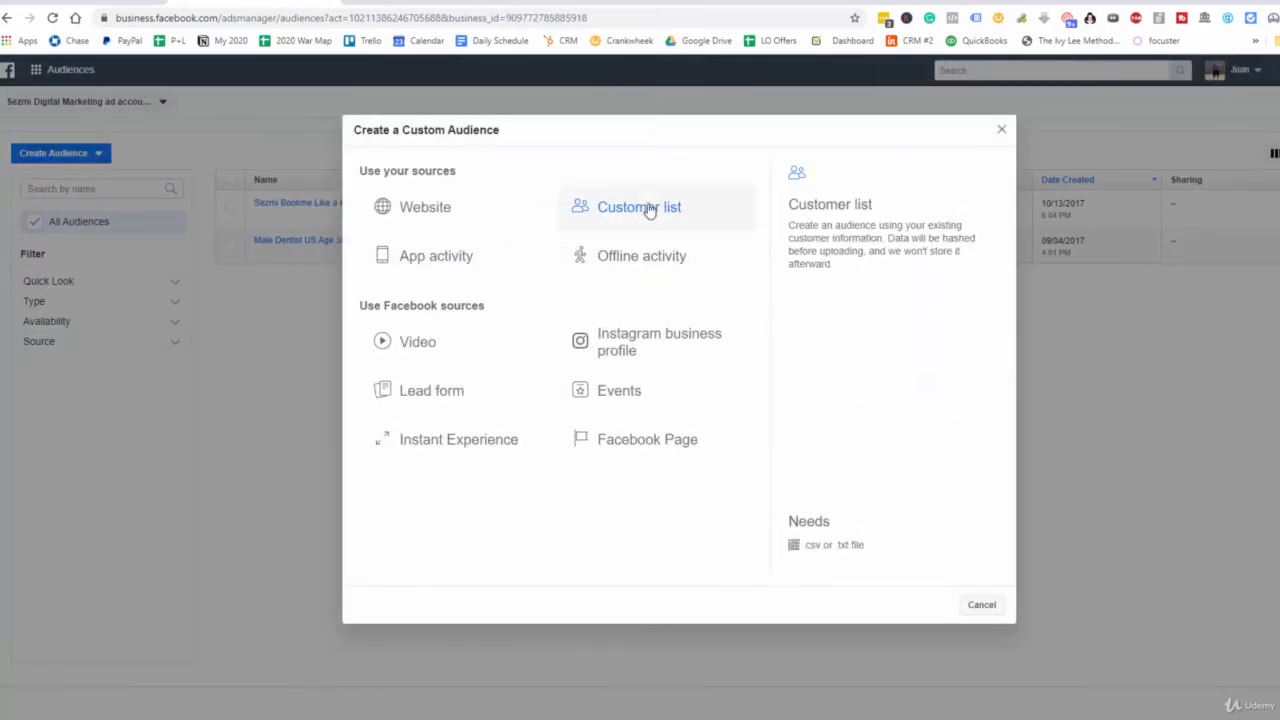
Step: Start an audience from a customer list and review the main identifiers, additional identifiers and customer value information it accepts
click(650, 209)
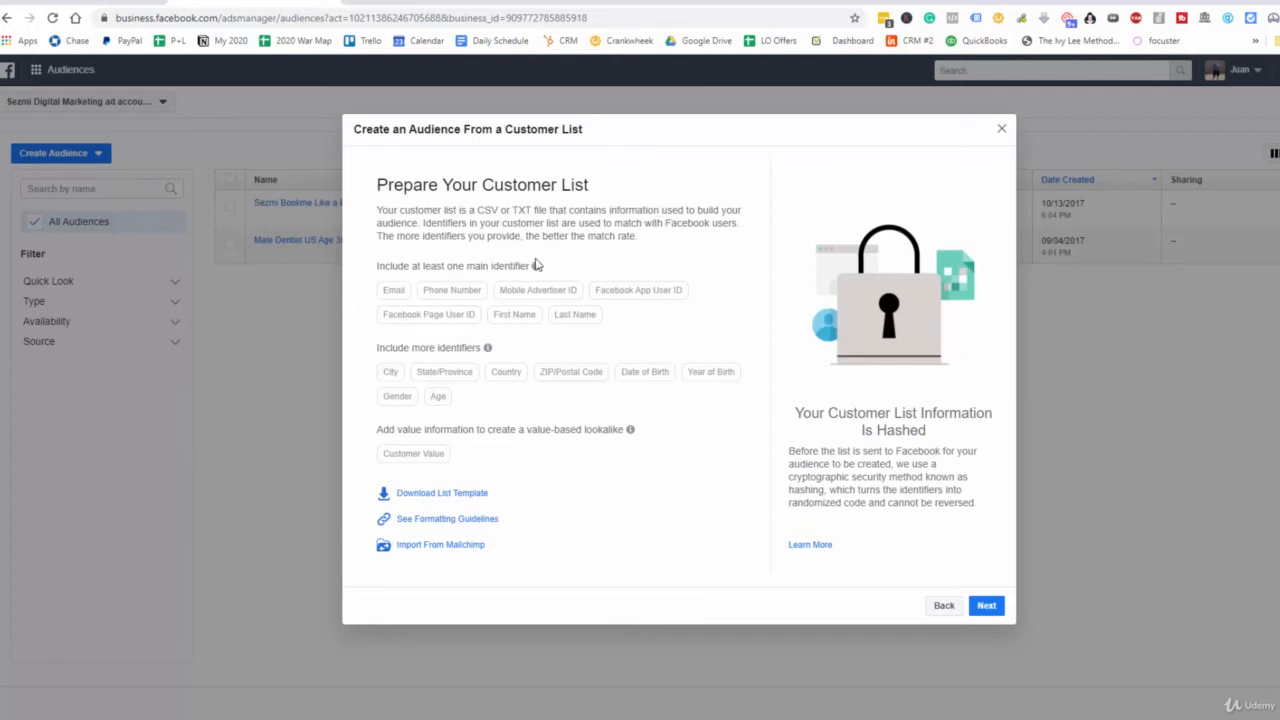
mouse_move(536, 265)
mouse_move(408, 279)
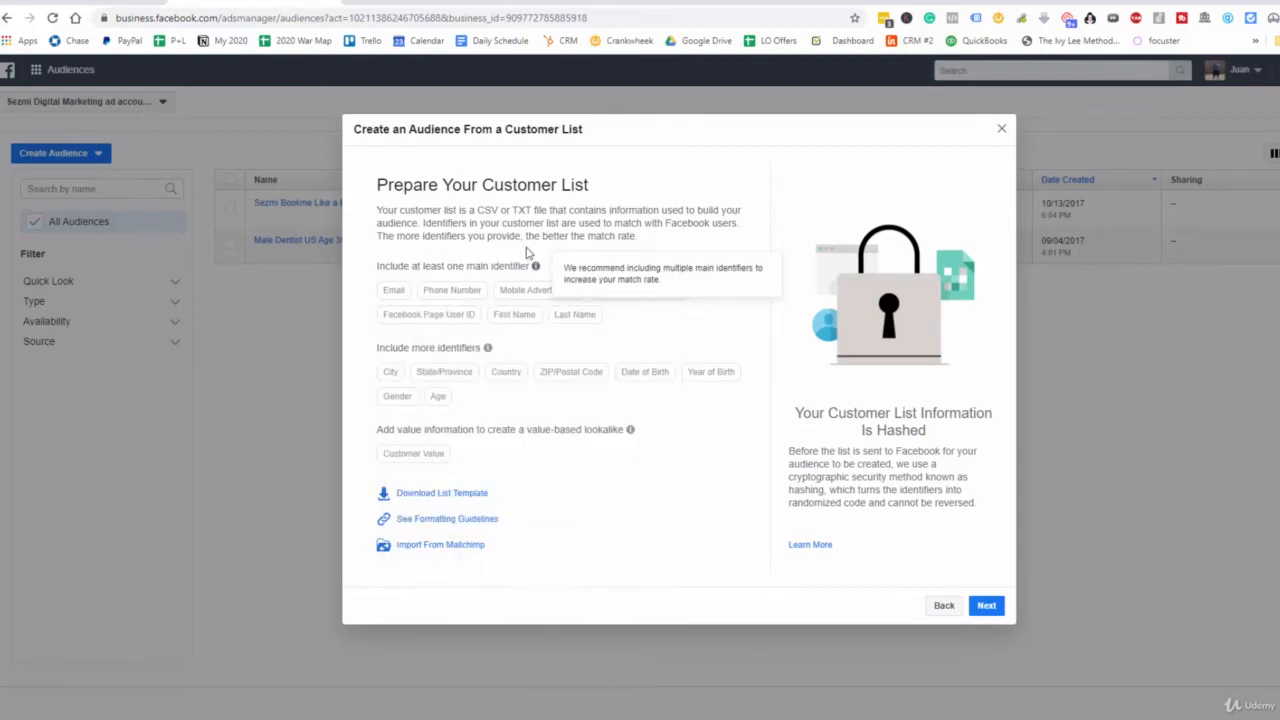
mouse_move(566, 320)
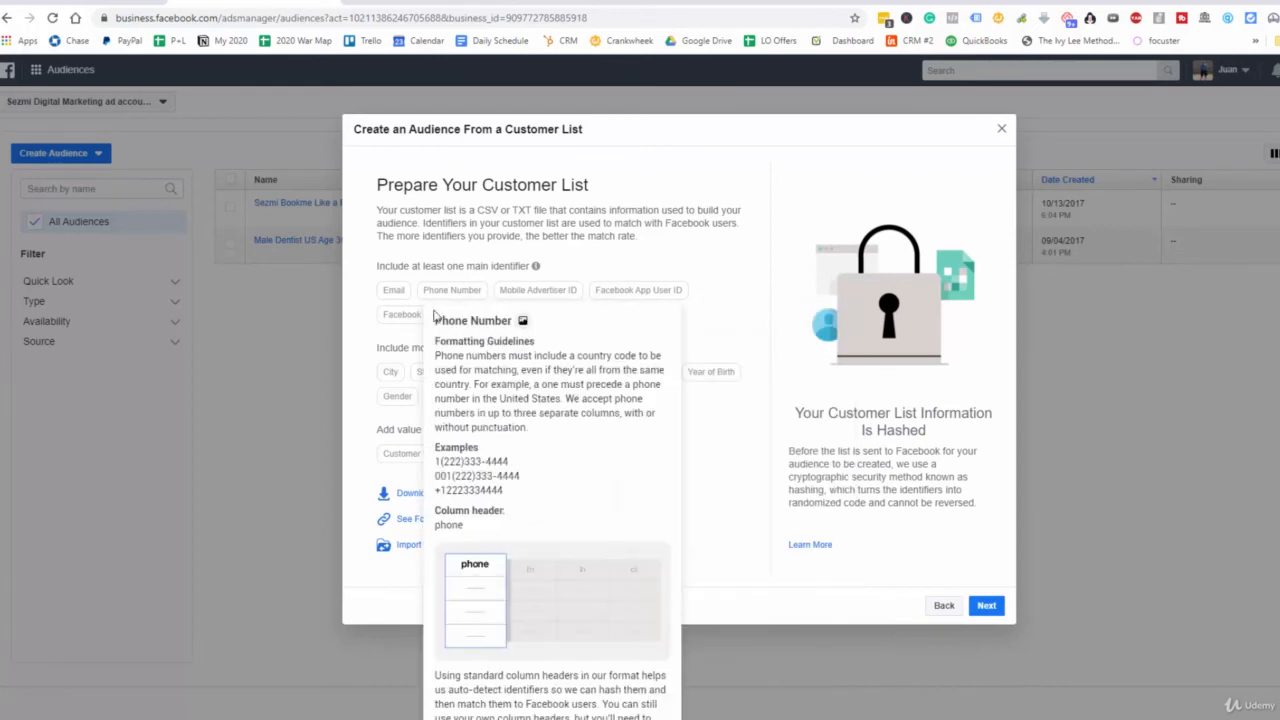
mouse_move(675, 290)
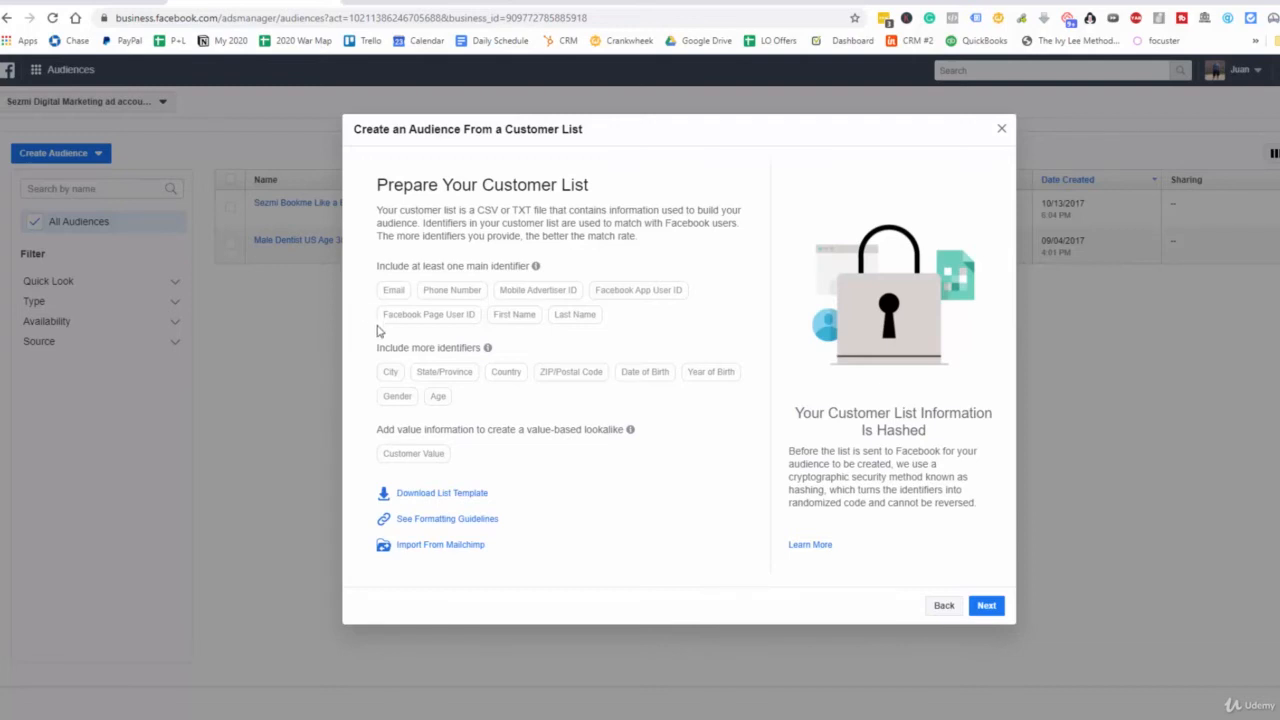
mouse_move(400, 346)
mouse_move(645, 436)
Step: Continue with a customer list without customer value and accept the Custom Audience requirements, leaving without uploading a list
click(972, 605)
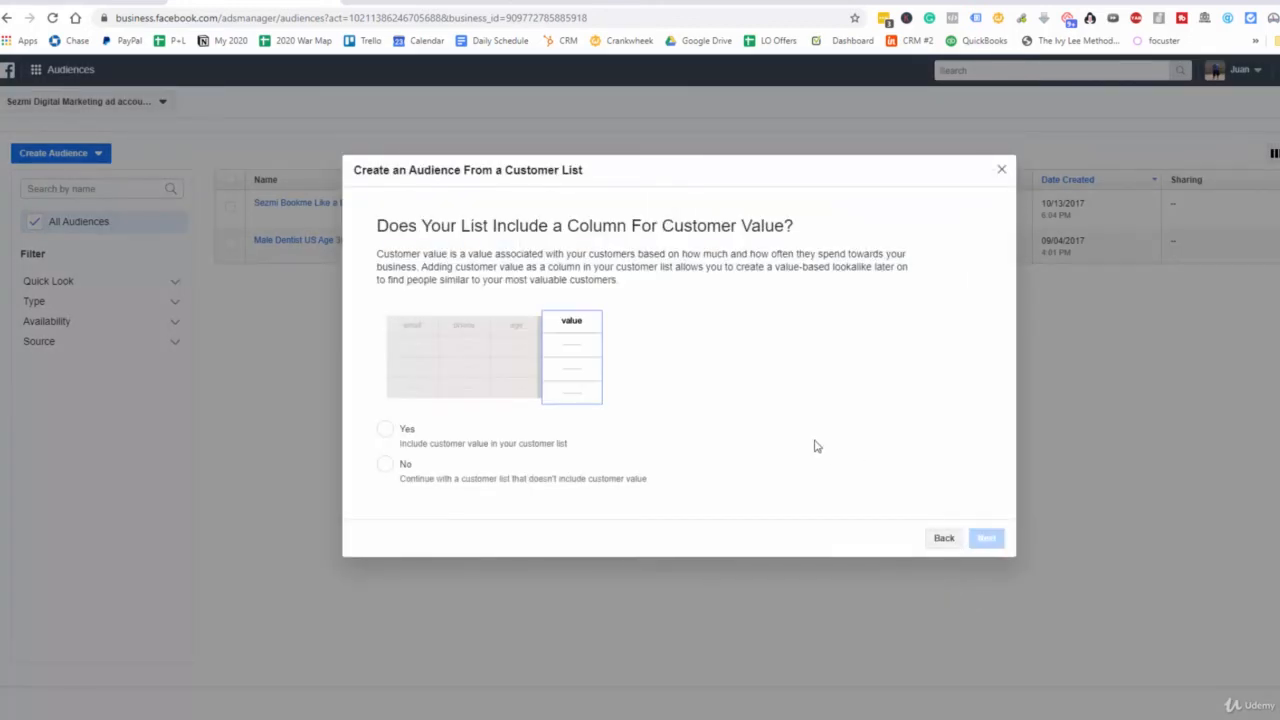
click(385, 465)
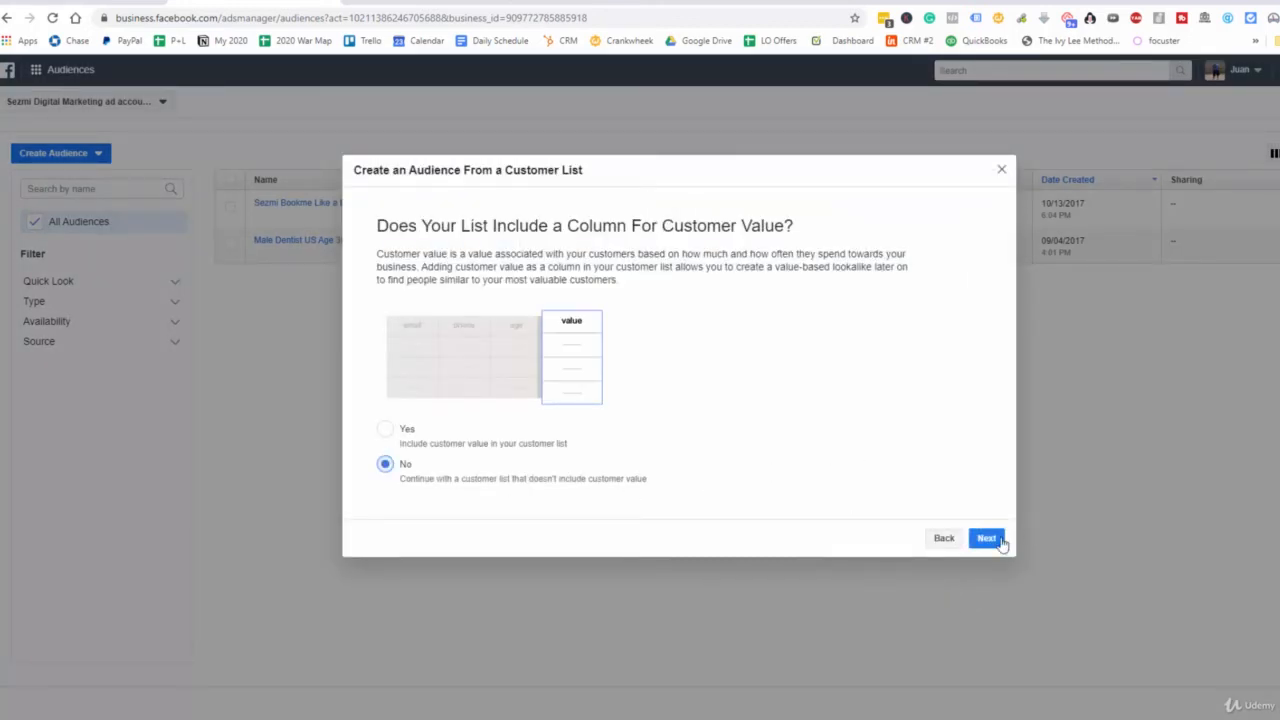
click(995, 539)
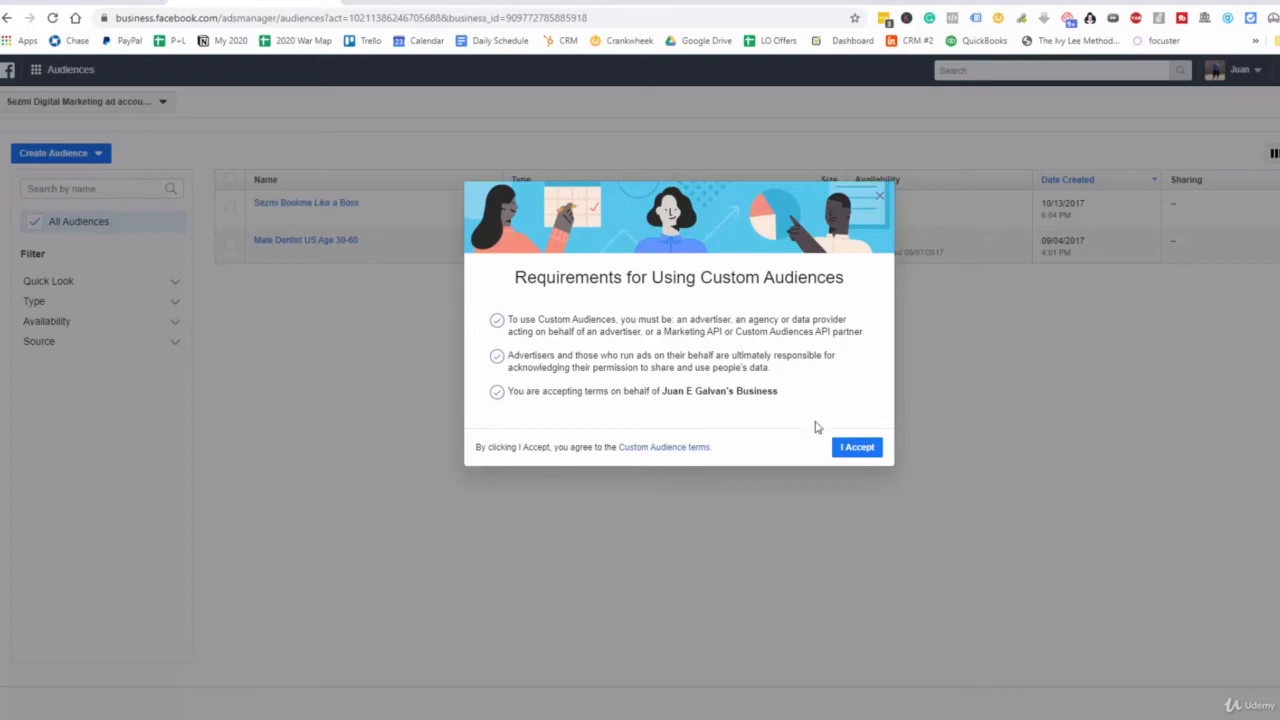
click(867, 451)
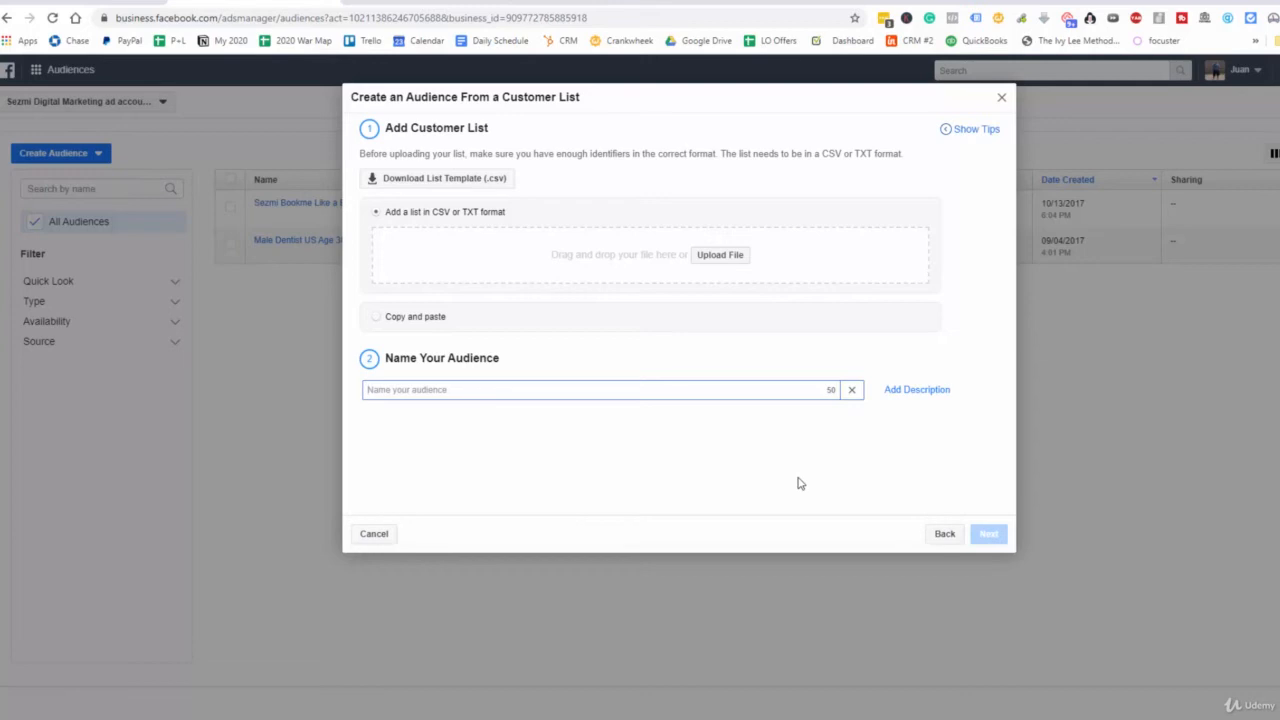
click(385, 533)
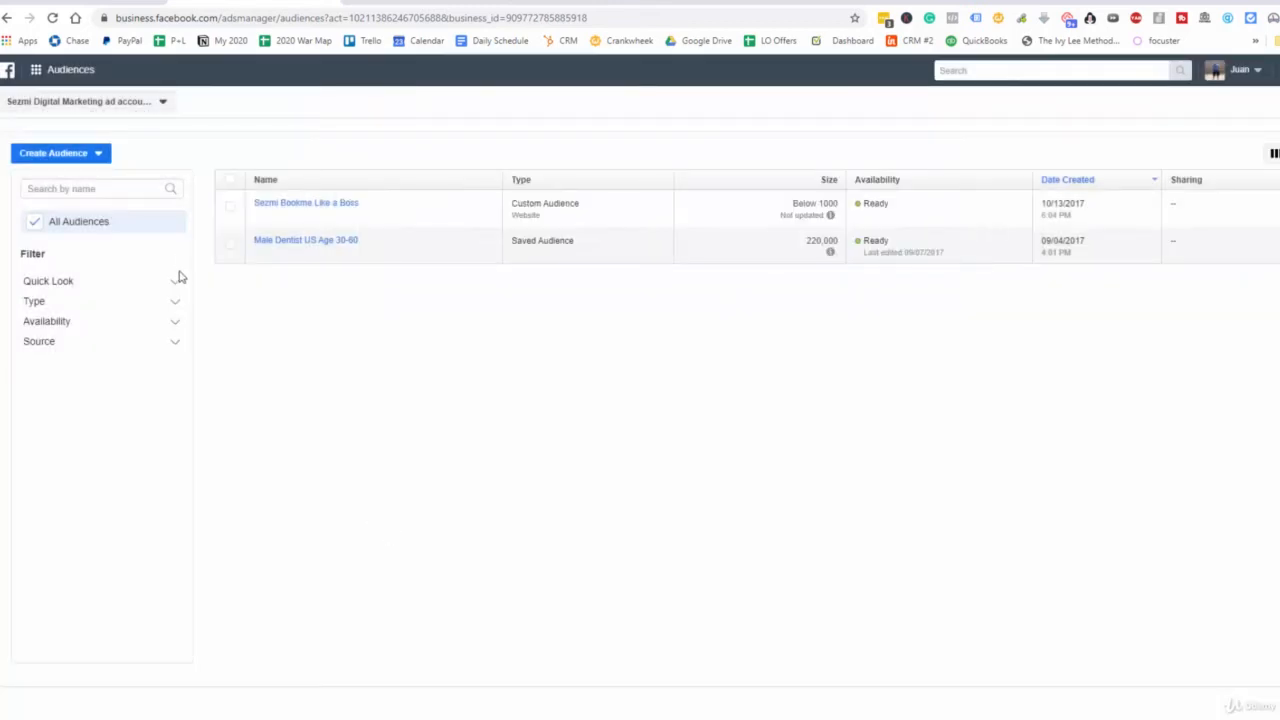
Step: Start a video engagement custom audience and set its period to the past 30 days
click(82, 155)
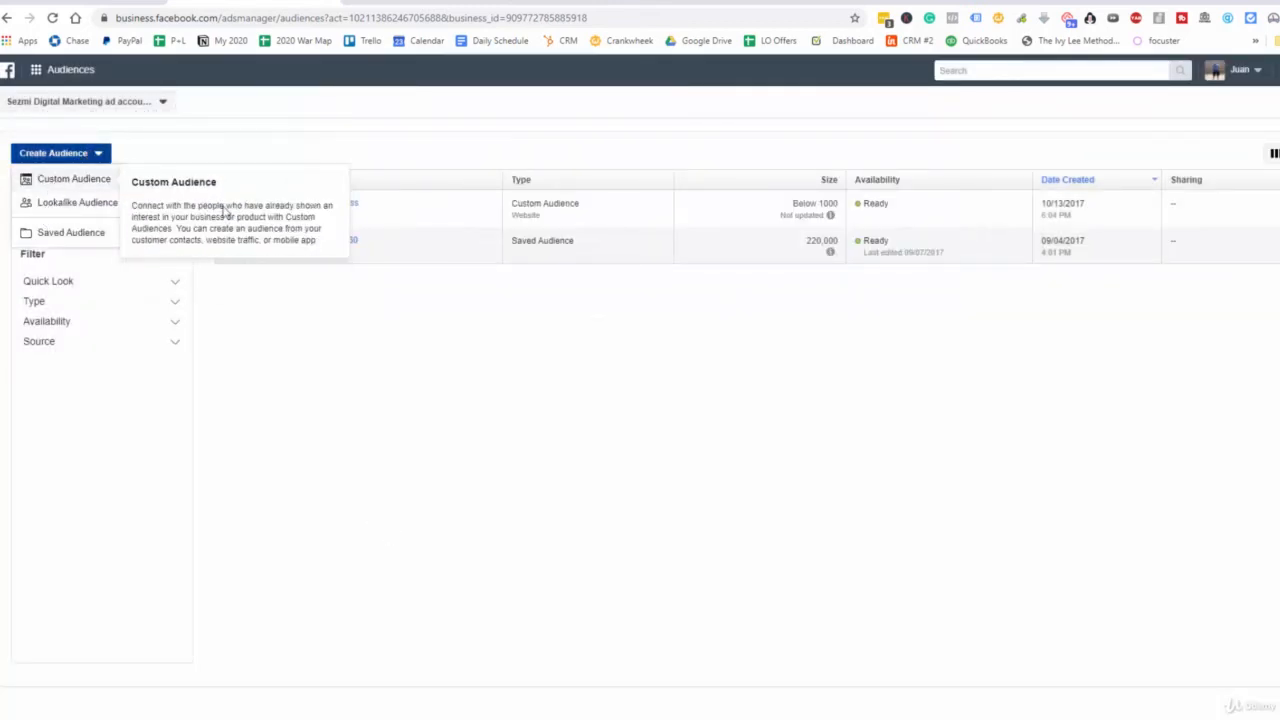
click(52, 179)
click(466, 337)
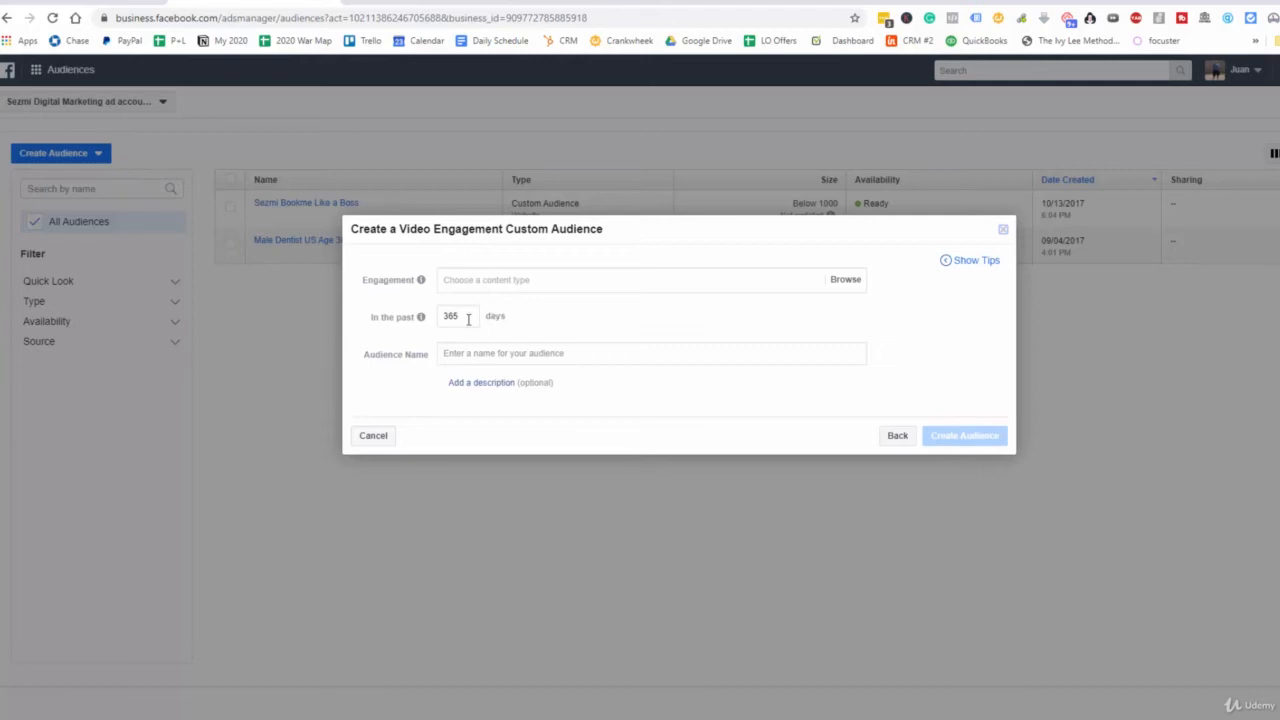
double_click(457, 317)
text(30)
Step: Set the engagement to people who have watched 75% of the video and name the audience "Dental Implant audience 75% VV"
click(768, 284)
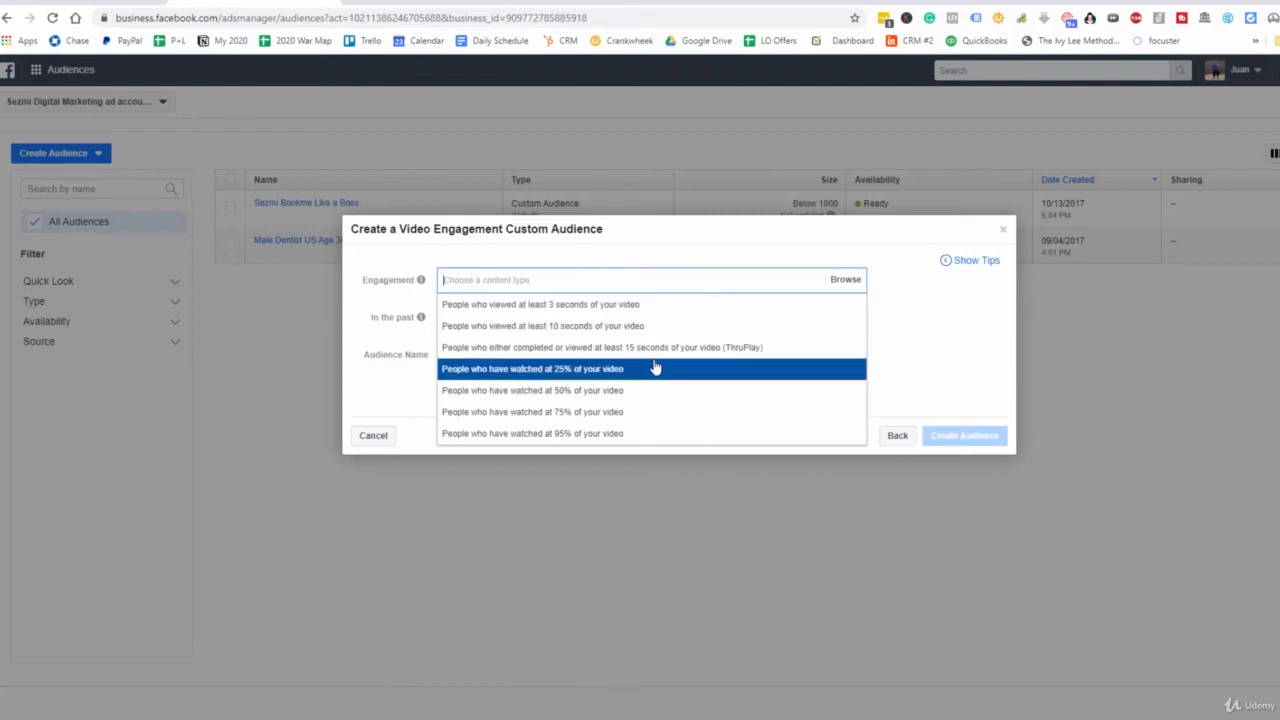
key(Up)
click(606, 412)
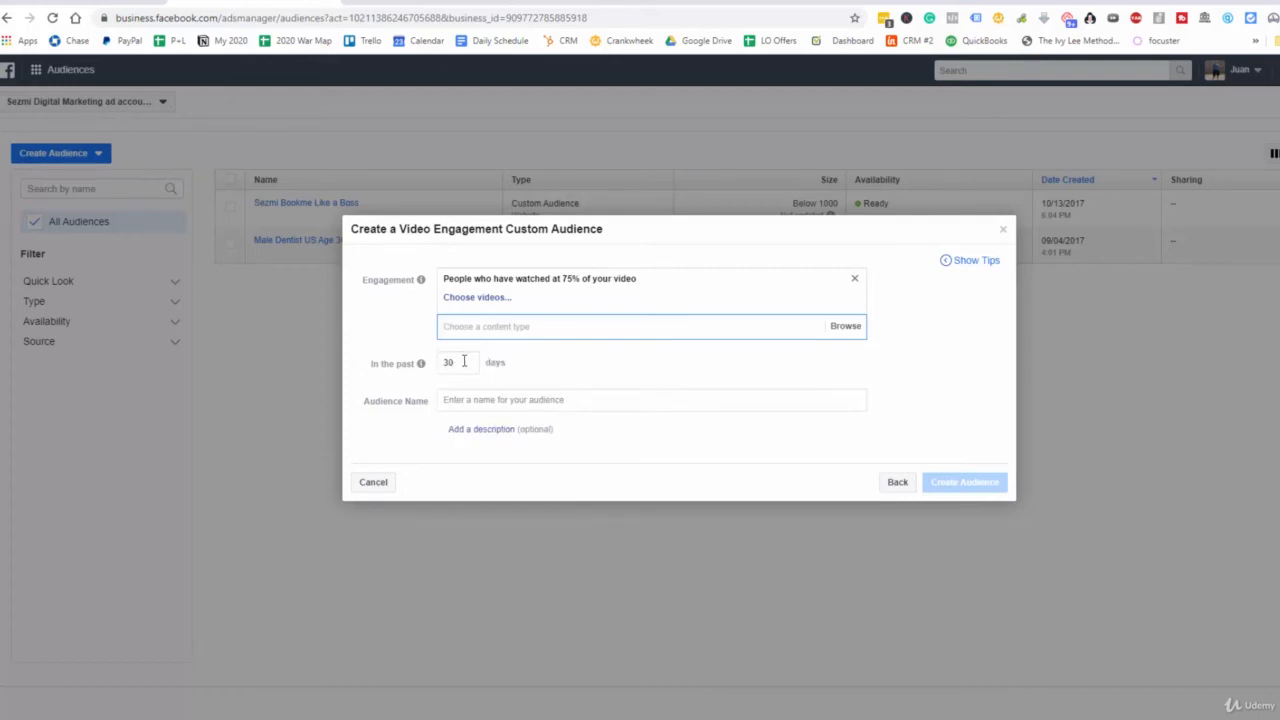
click(463, 402)
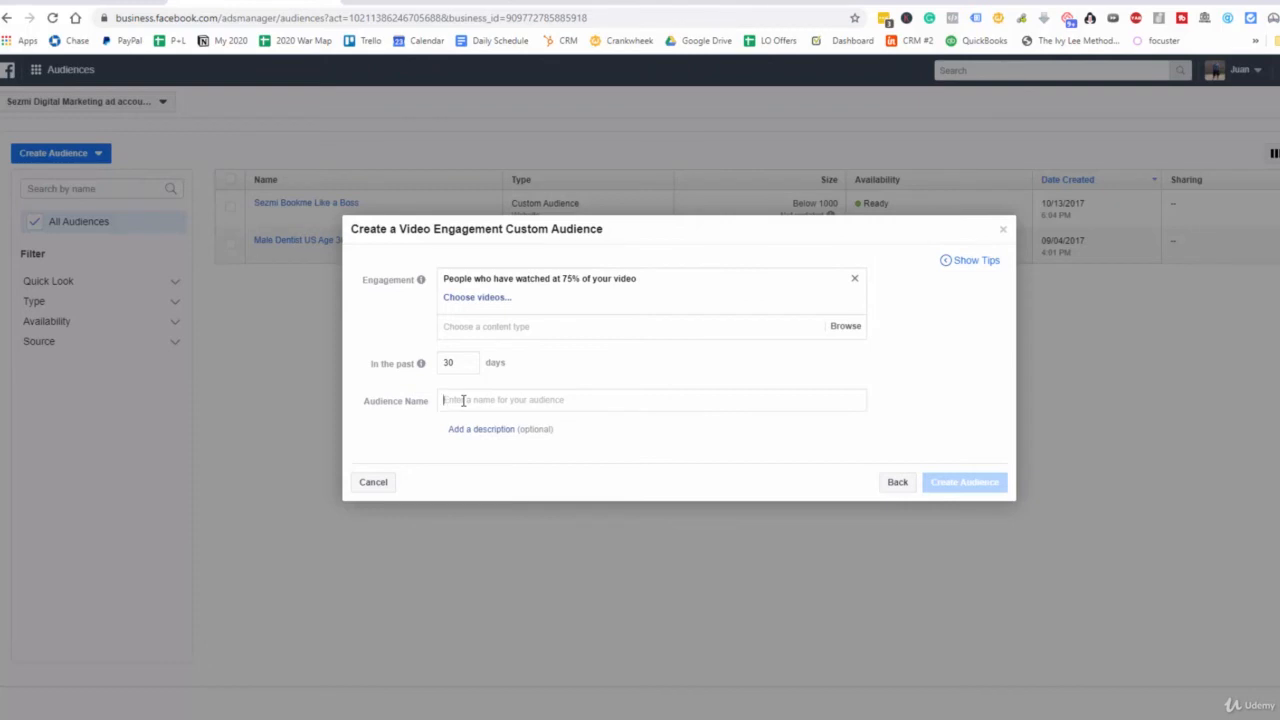
text(Dental Implant audience 75%VV)
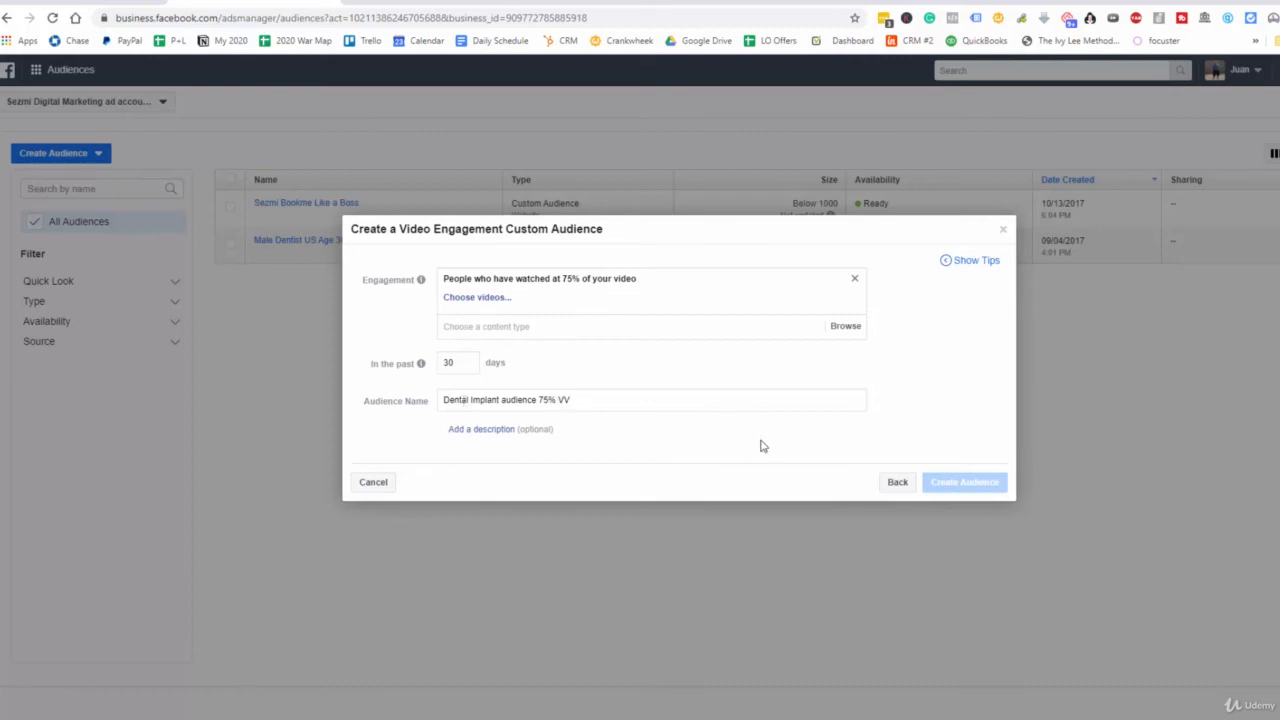
Step: Check which page videos can be chosen for the audience and return to the custom audience sources without creating it
click(474, 300)
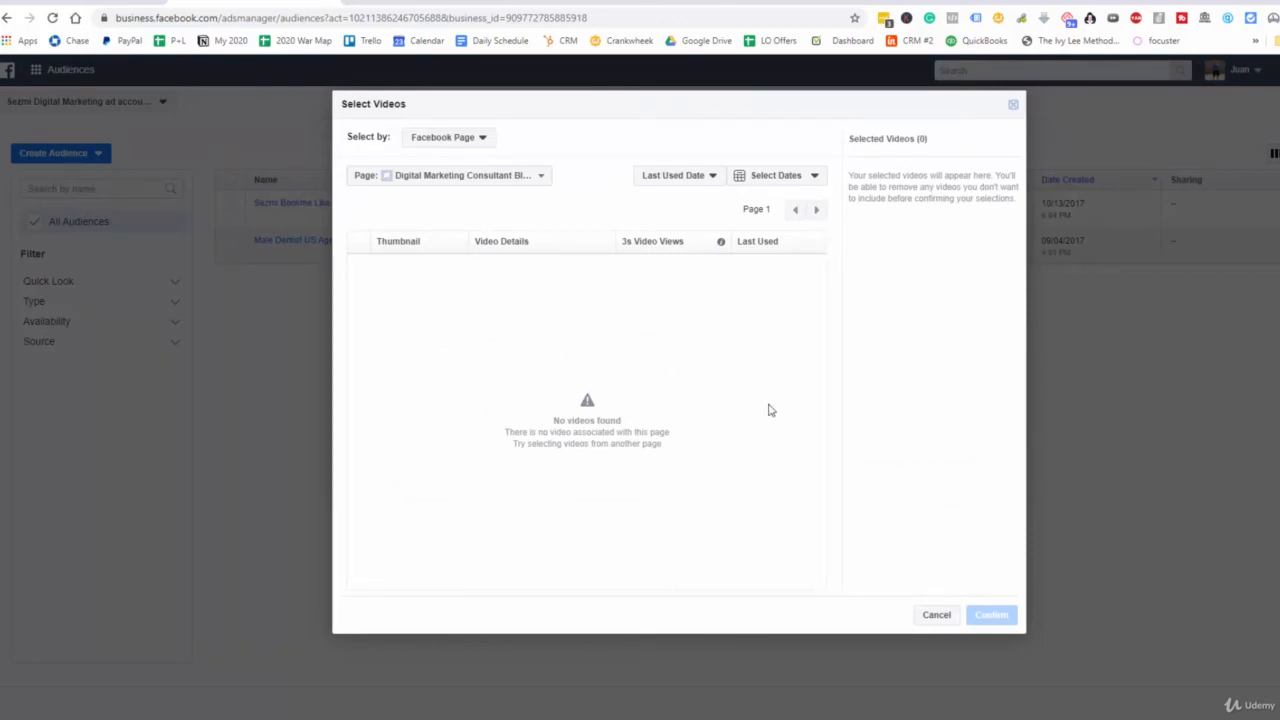
click(936, 615)
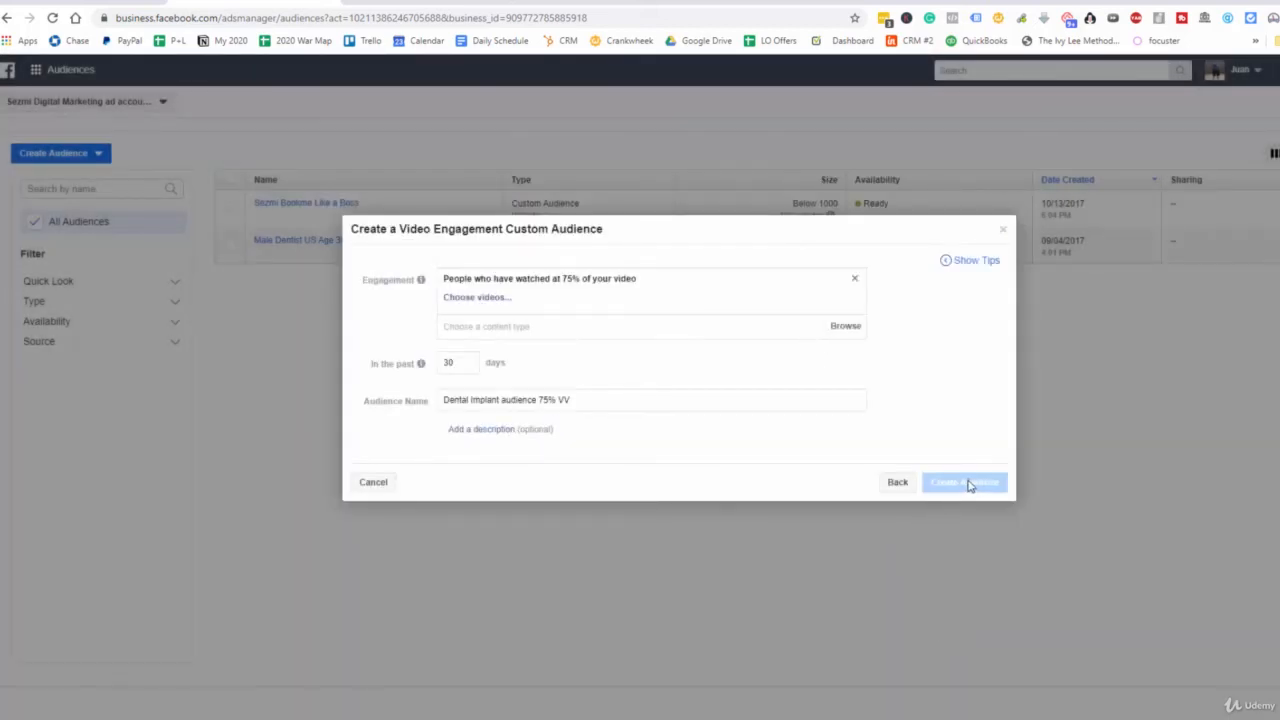
click(898, 484)
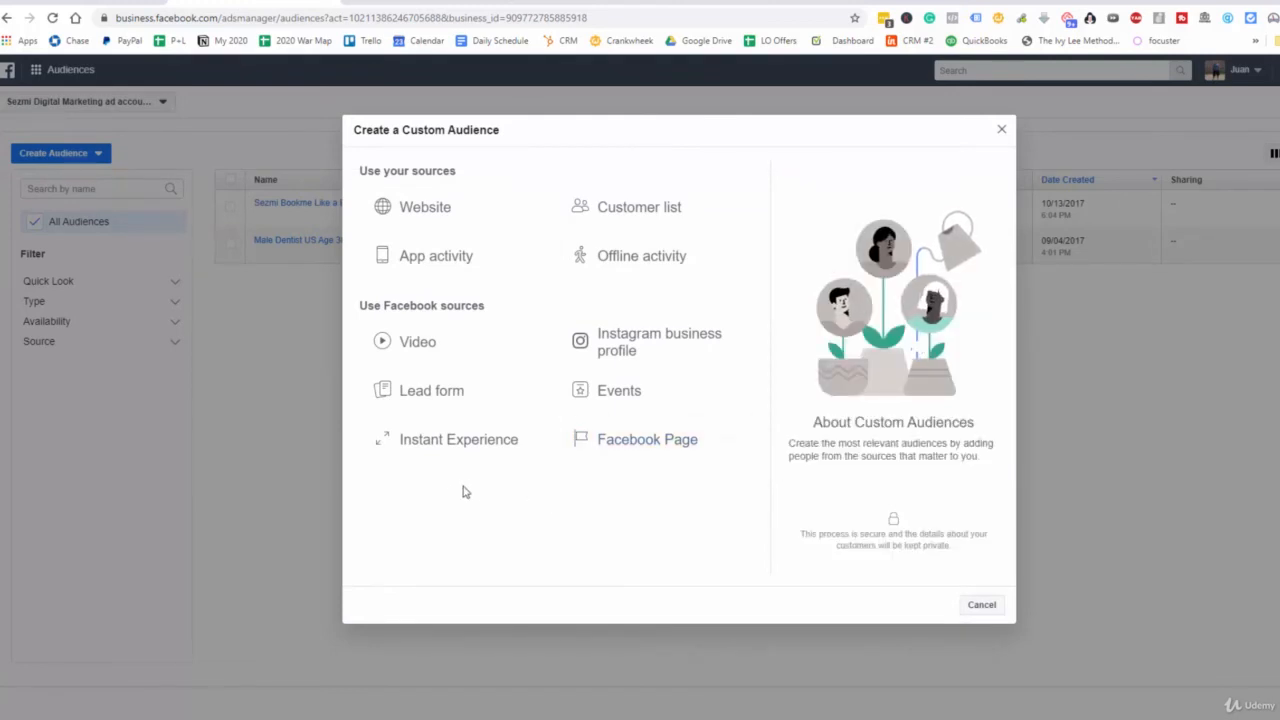
Step: Start an Instagram business profile custom audience that includes anyone who visited the business profile in the past 30 days
click(621, 351)
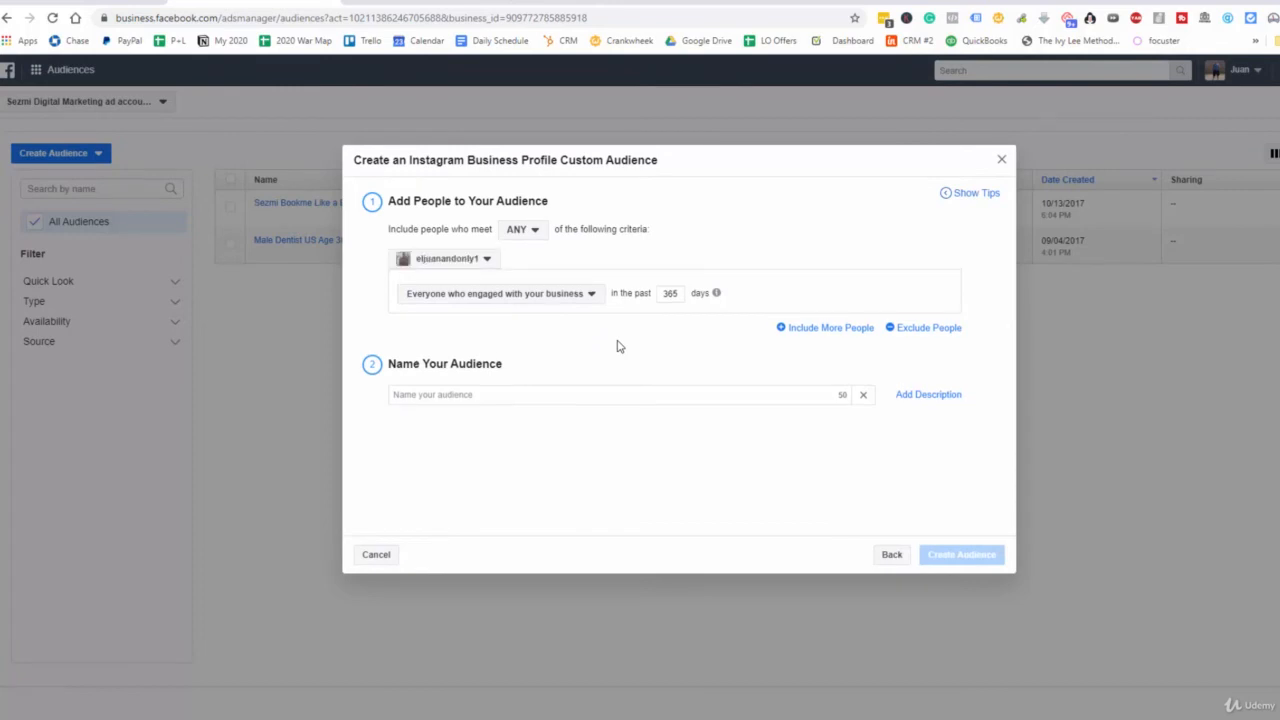
click(582, 295)
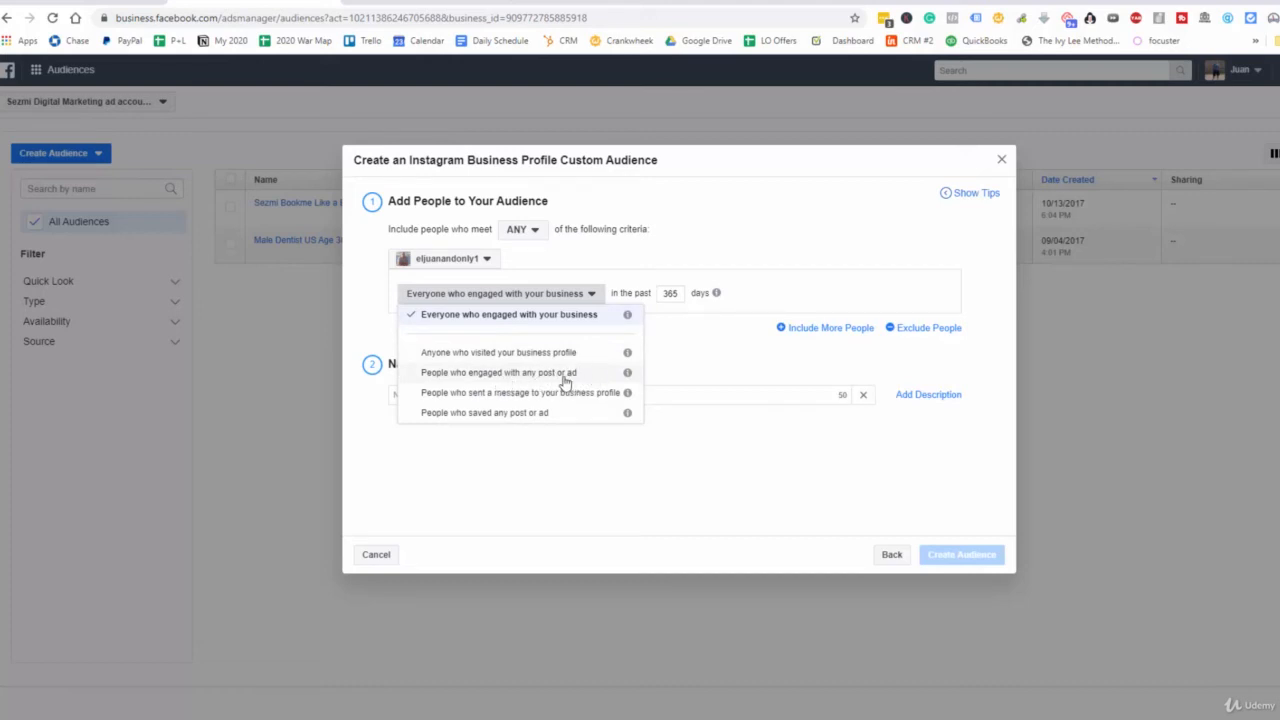
click(562, 374)
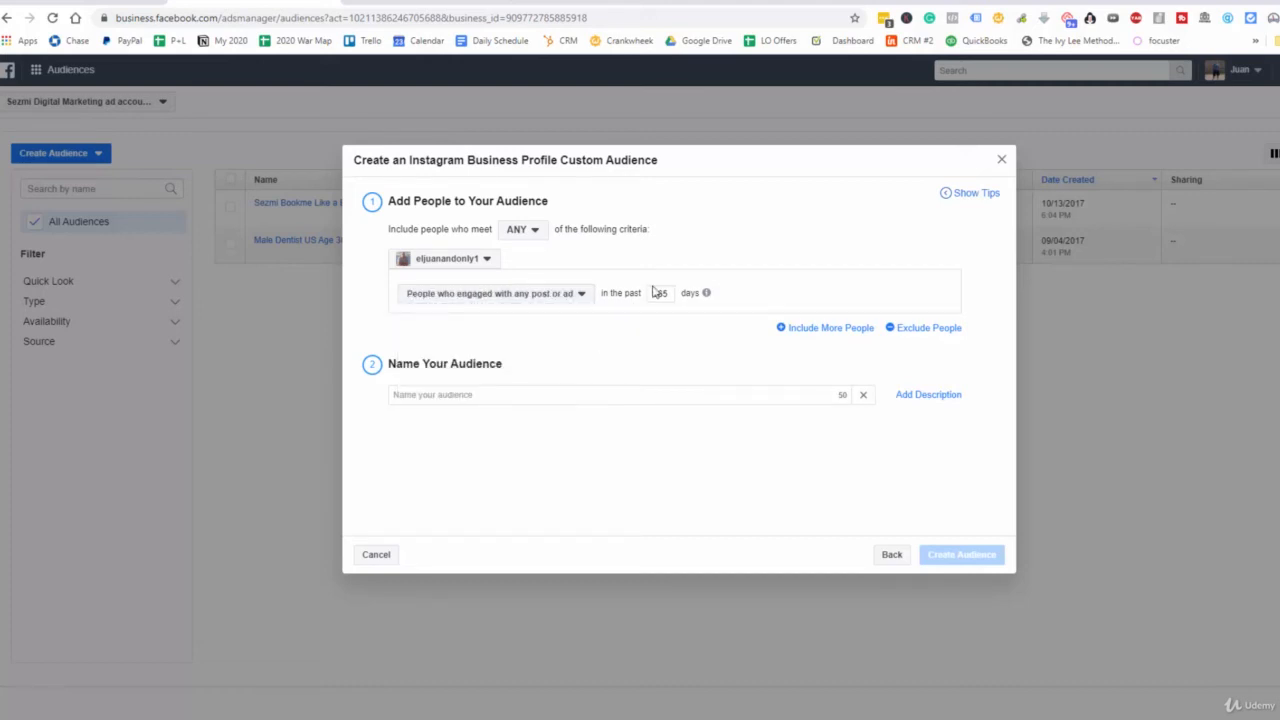
drag(660, 292, 637, 297)
text(30)
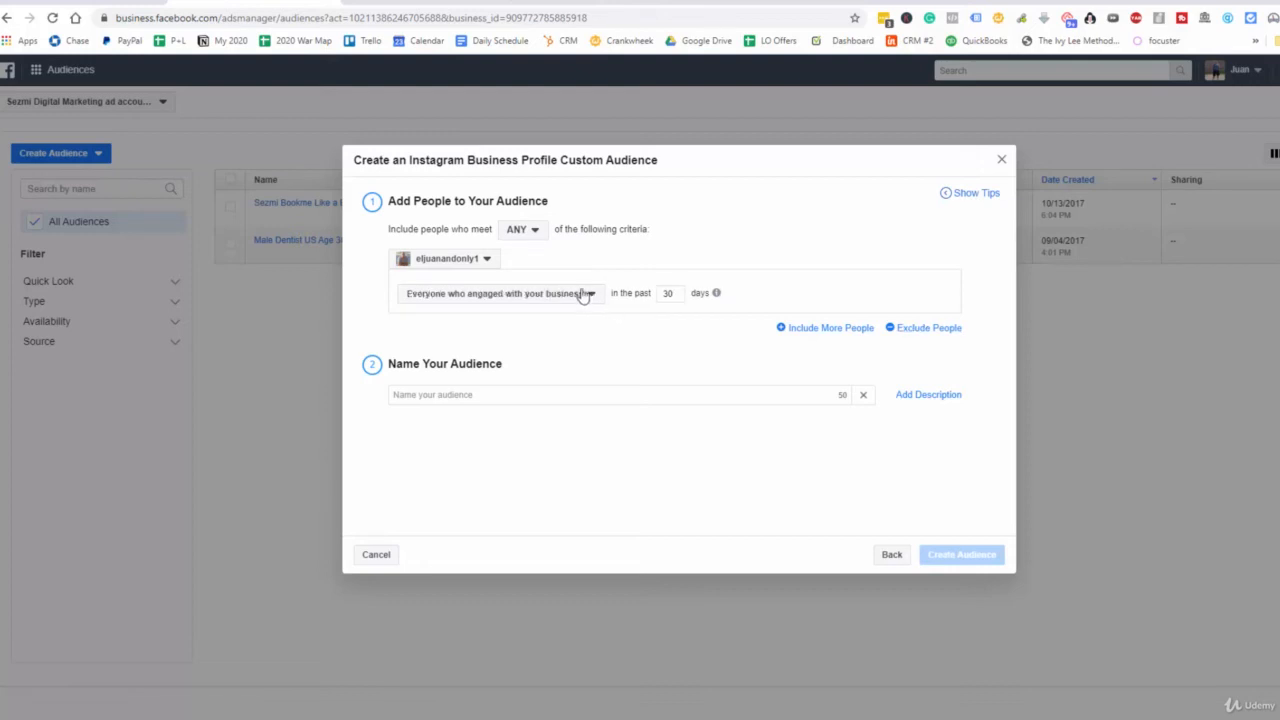
click(592, 296)
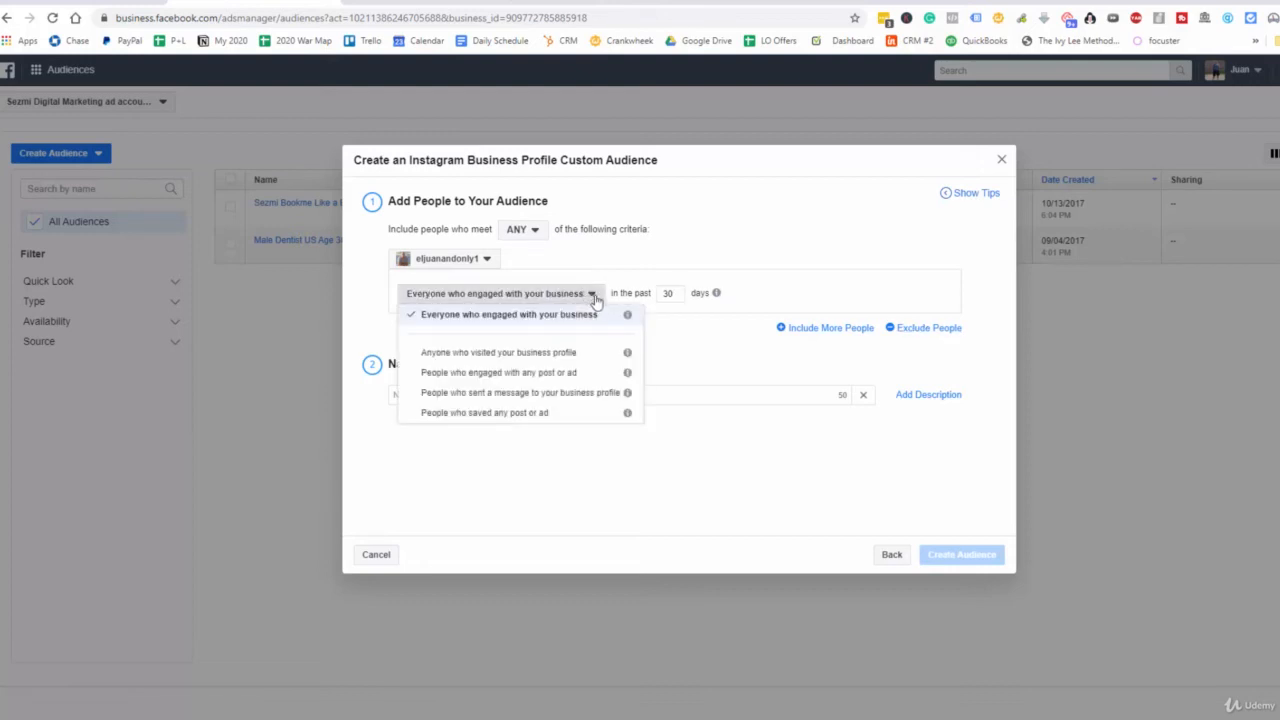
click(527, 356)
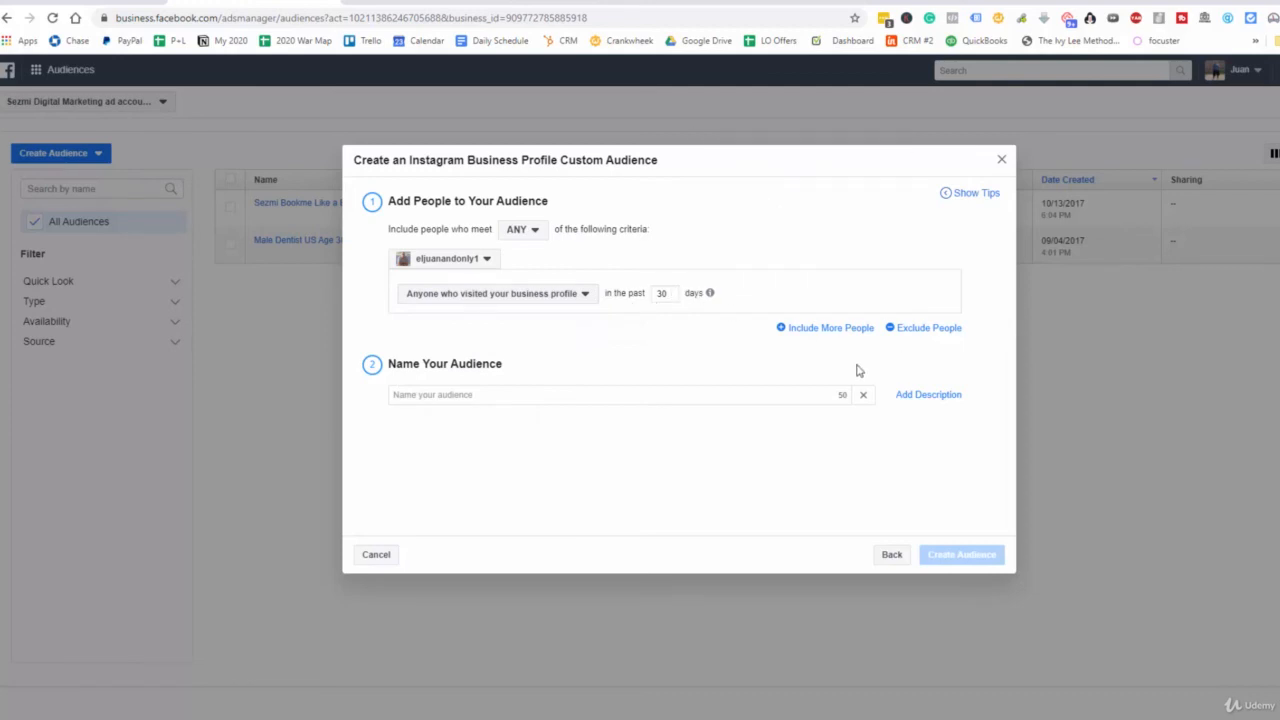
Step: Exclude people who engaged with any post or ad in the past 30 days from the Instagram audience
click(933, 334)
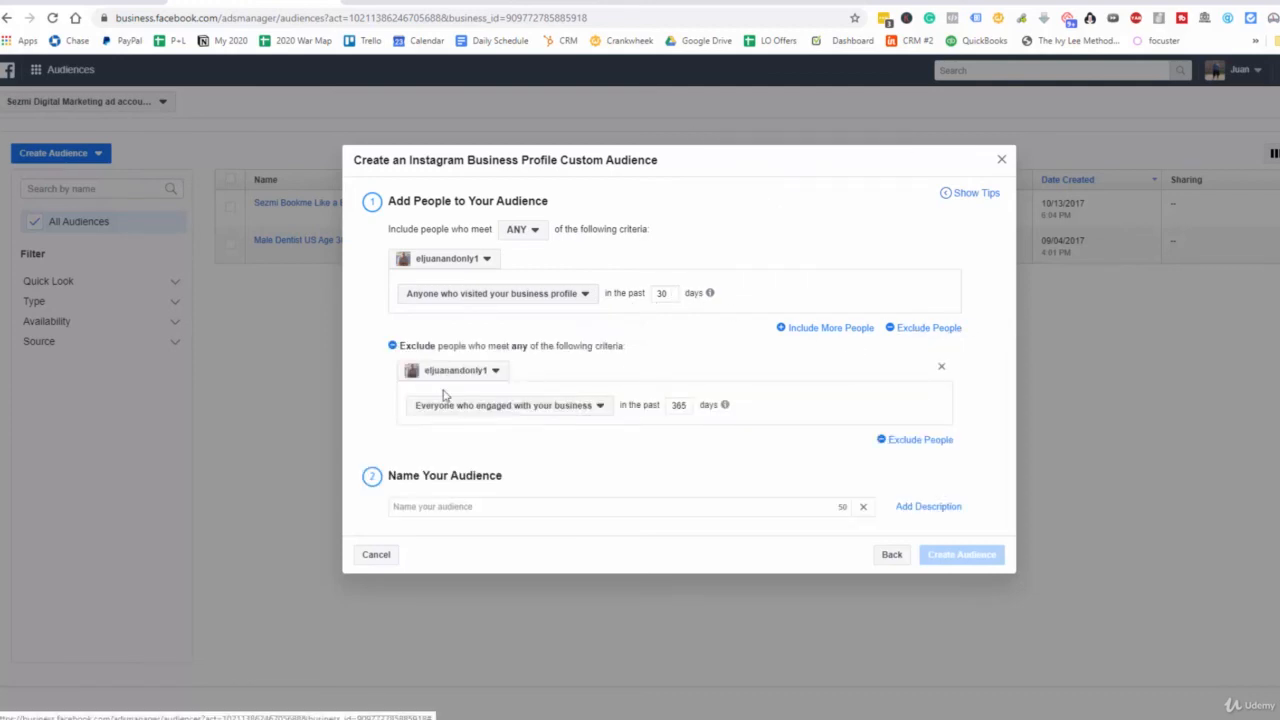
click(598, 407)
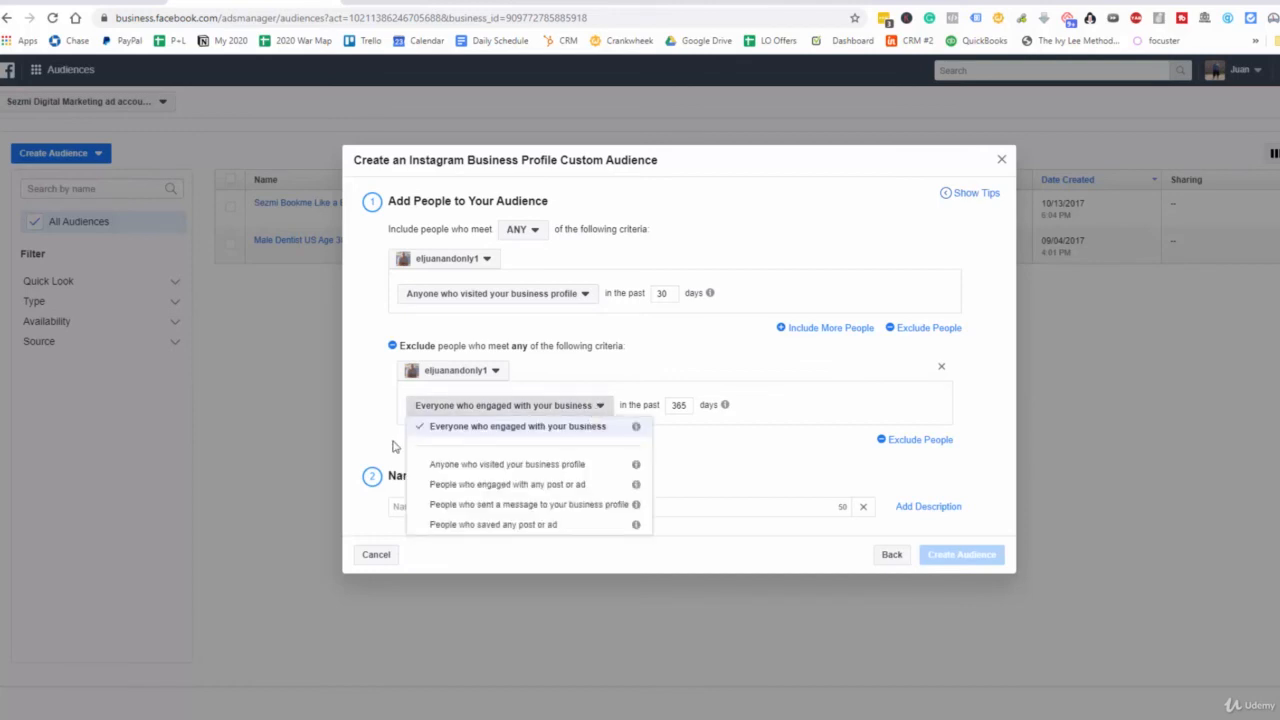
click(538, 490)
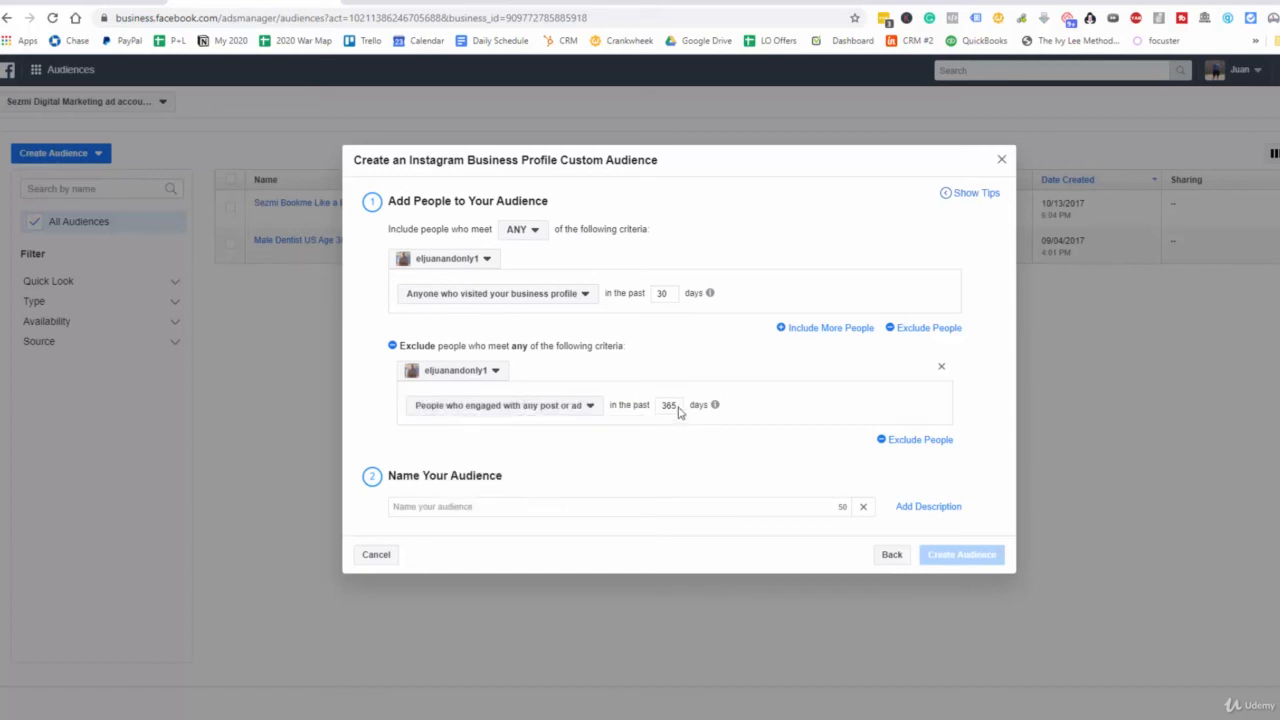
drag(680, 408, 659, 412)
text(30)
Step: Name the audience "Instagram Profile Visits (no post or ad eng.)" and return to the custom audience sources without creating it
click(688, 509)
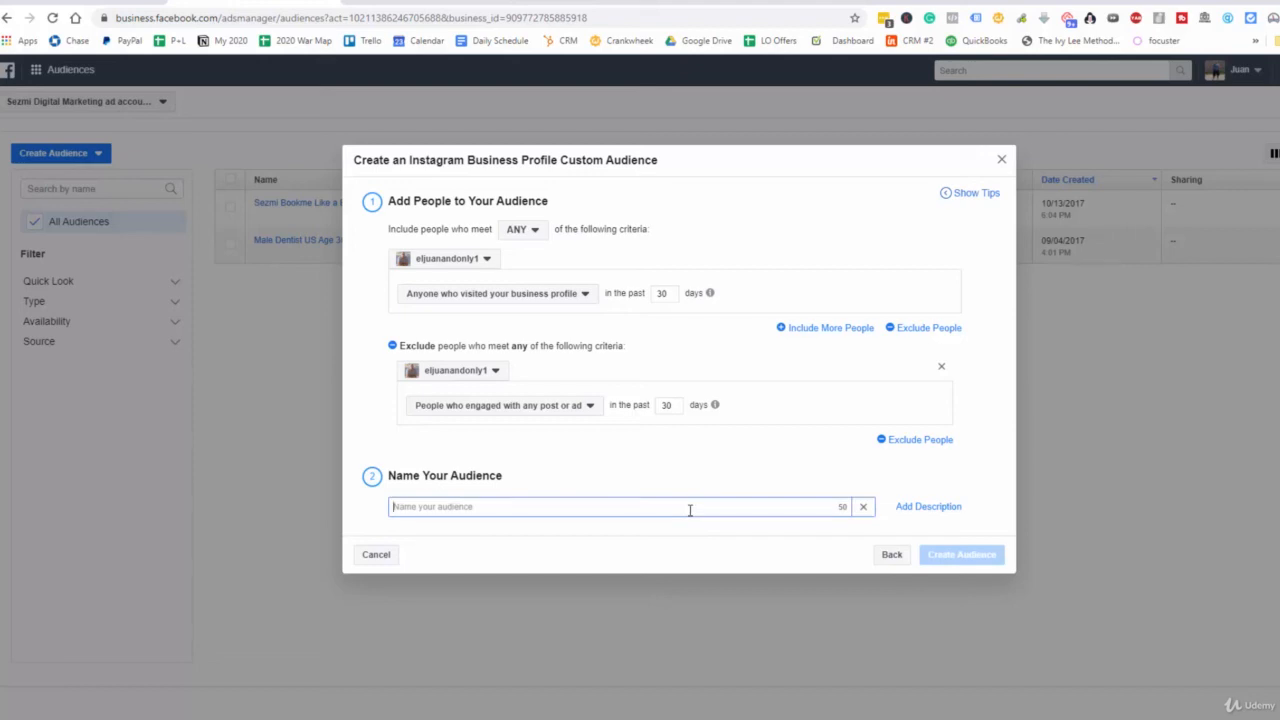
text(Instagram)
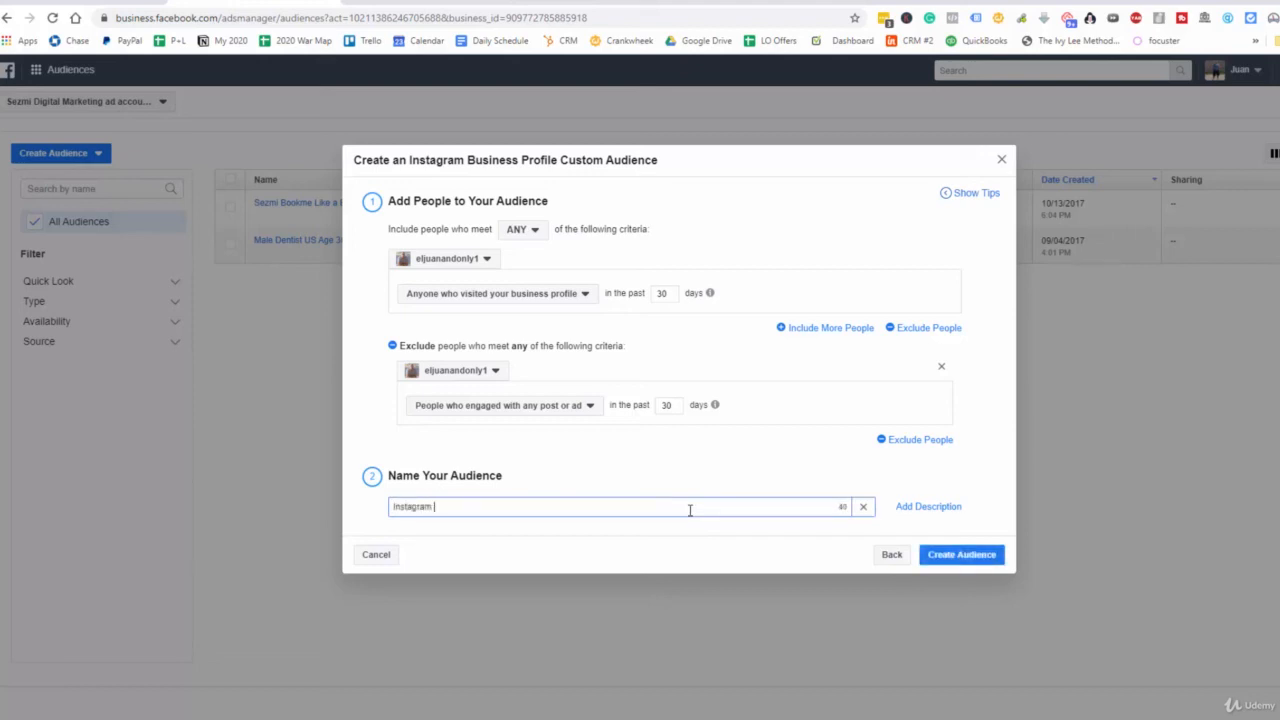
text( Profile Visits (no post or ad eng.)
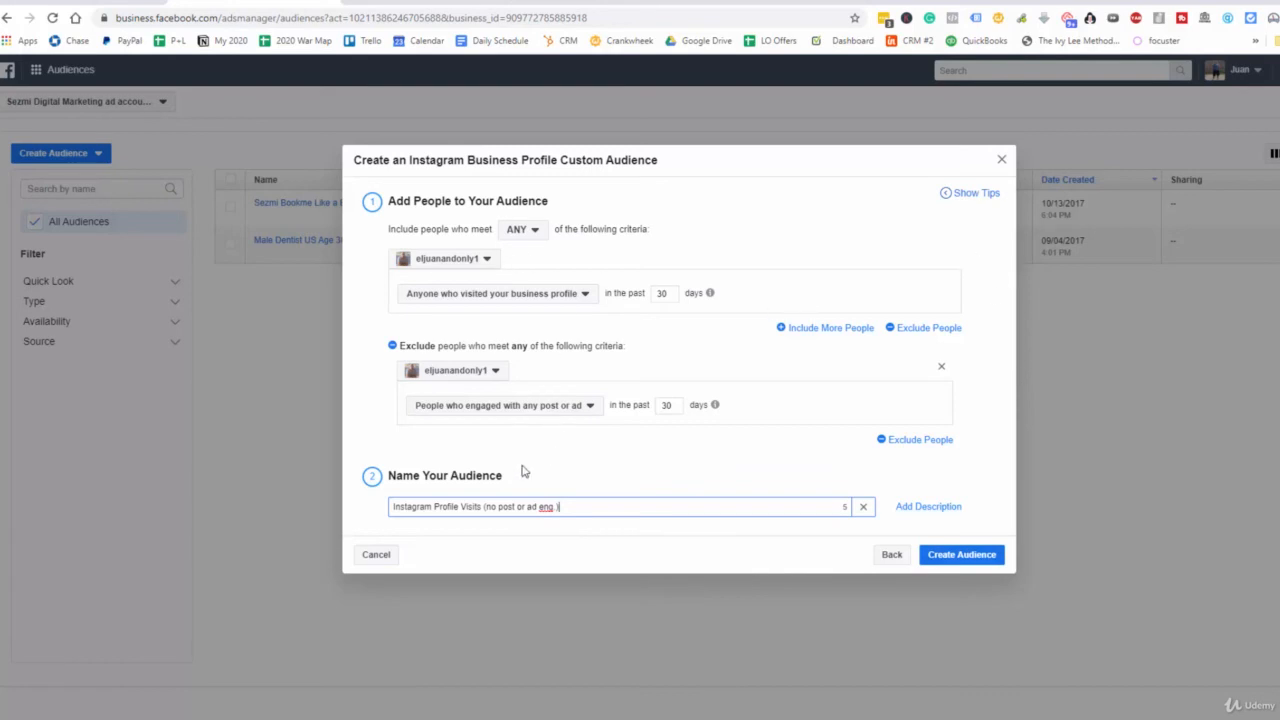
click(892, 556)
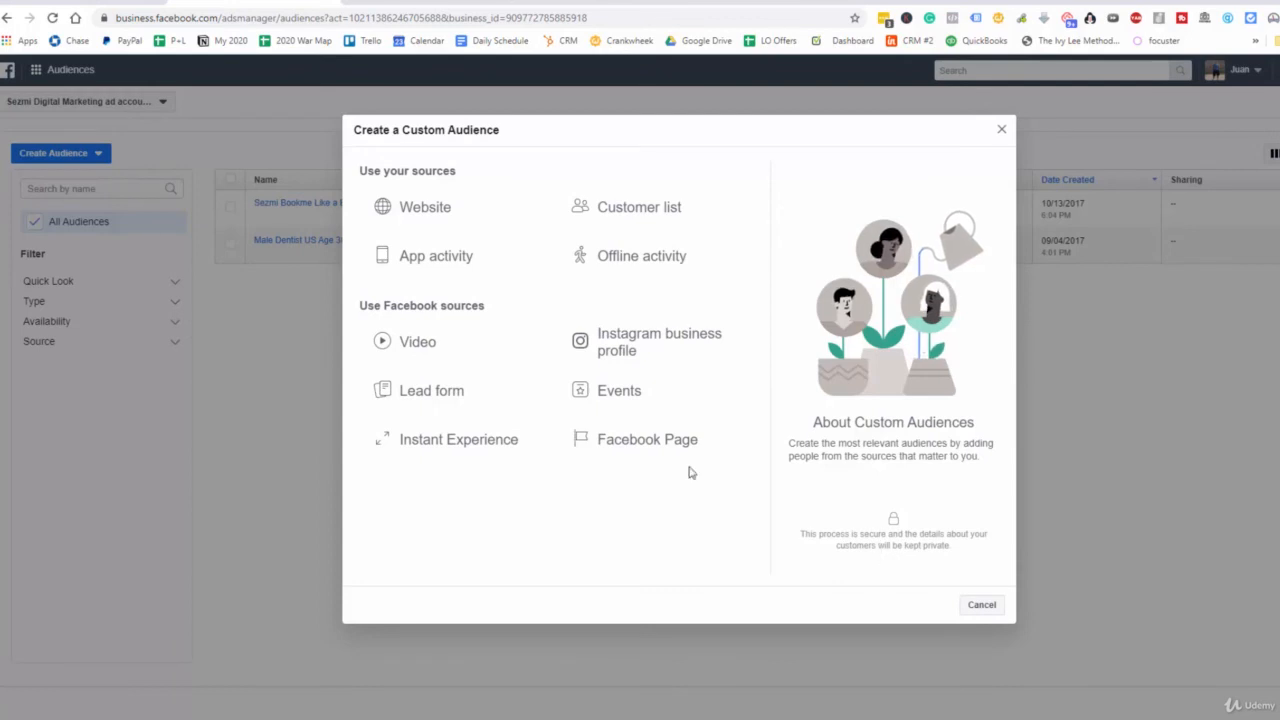
Step: Start a lead form custom audience of people who opened but didn't submit the form in the past 30 days
click(429, 399)
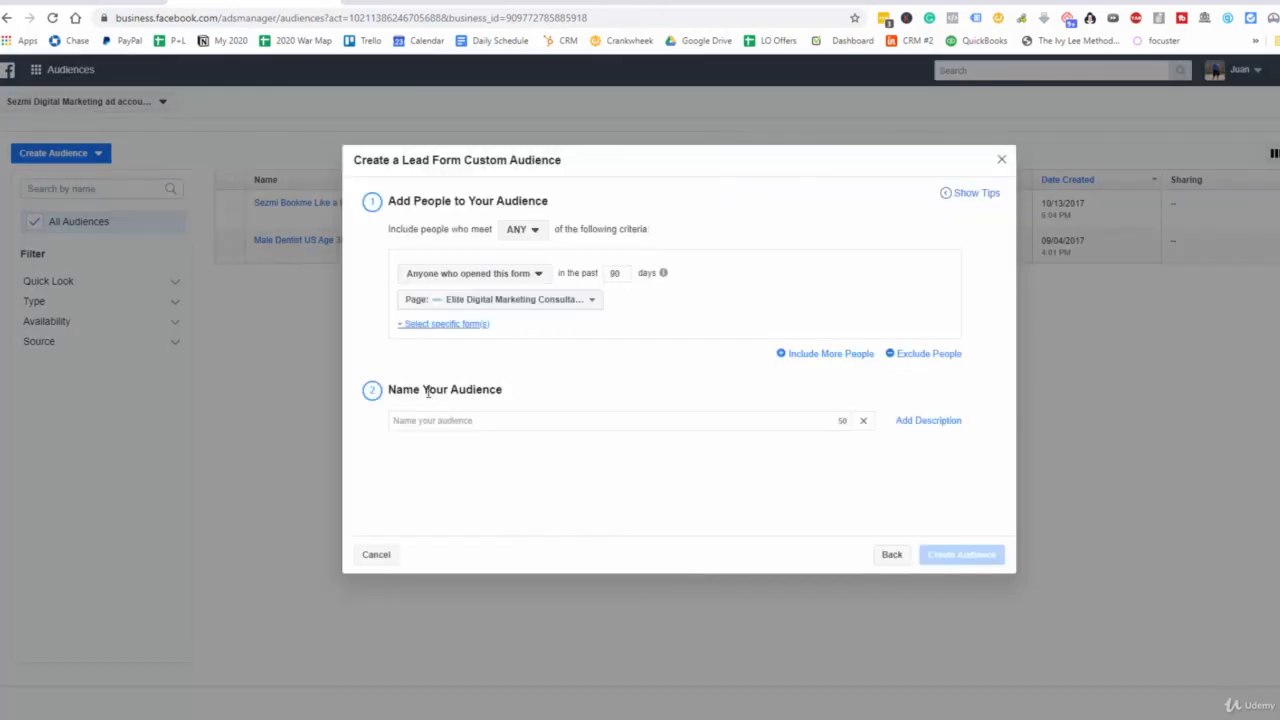
click(539, 273)
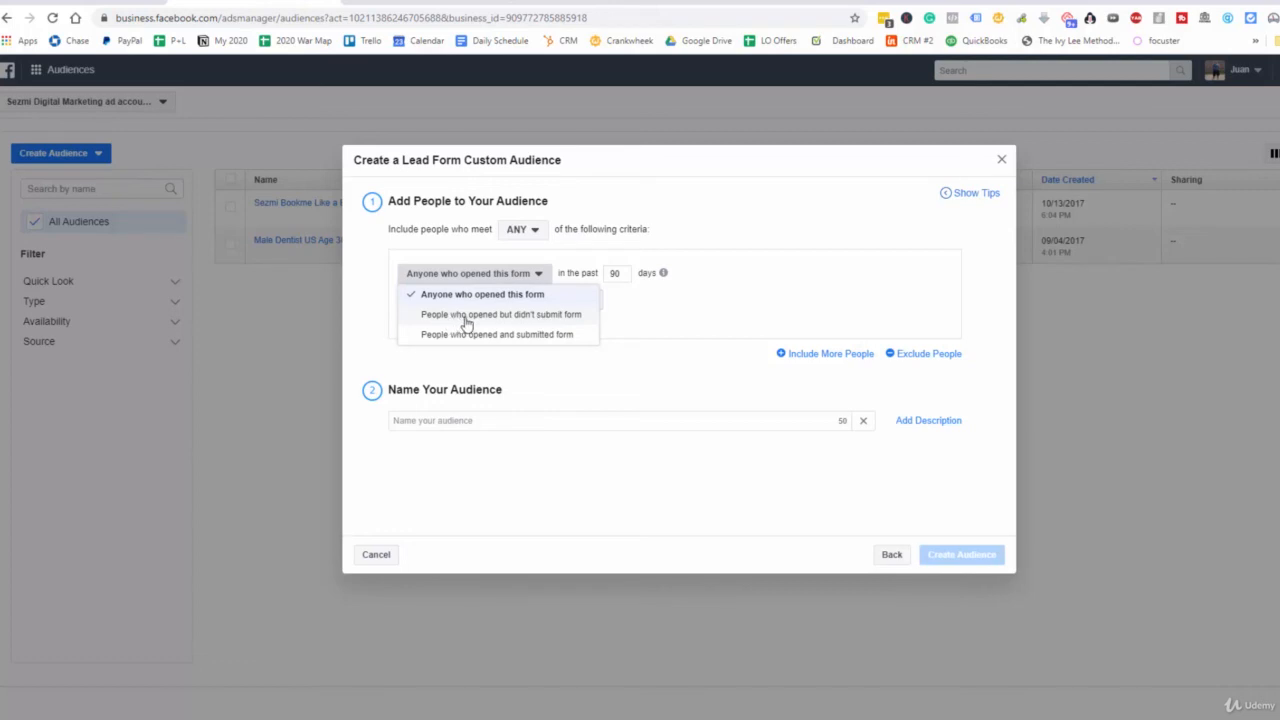
click(549, 316)
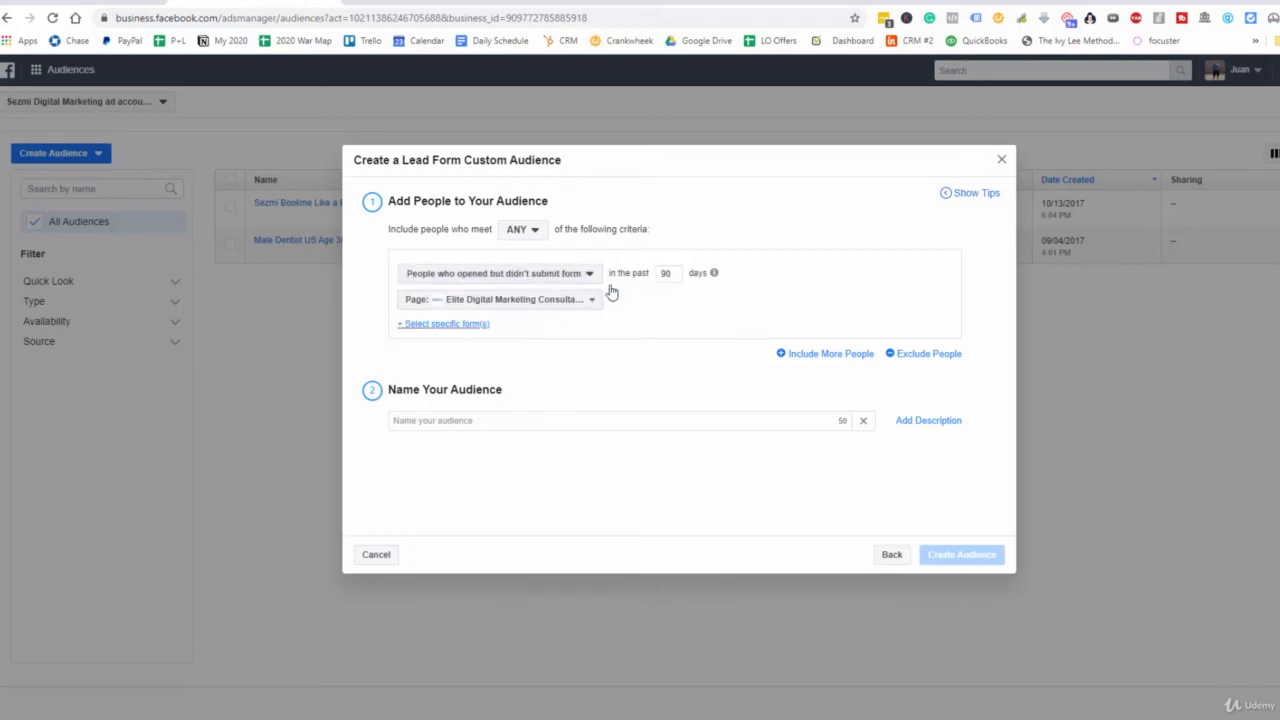
double_click(666, 272)
text(30)
Step: Exclude people who opened and submitted the form in the past 30 days from the lead form audience
click(905, 354)
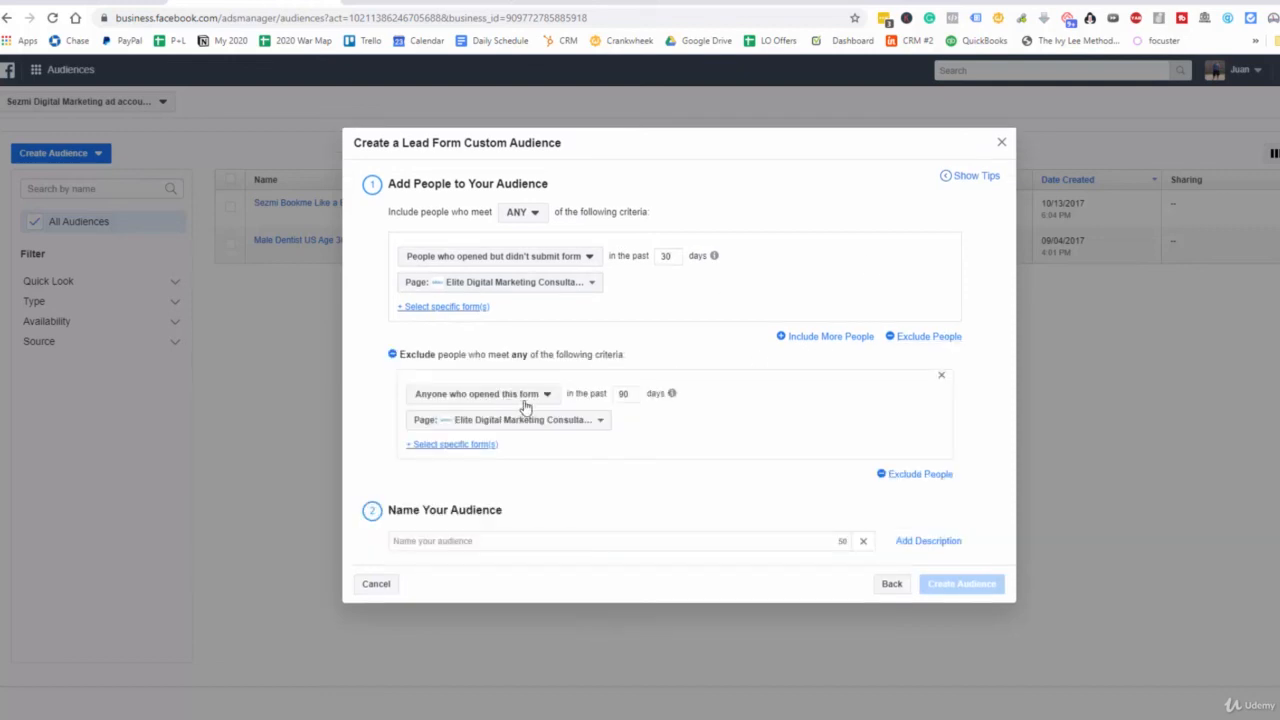
double_click(625, 394)
click(630, 395)
click(540, 398)
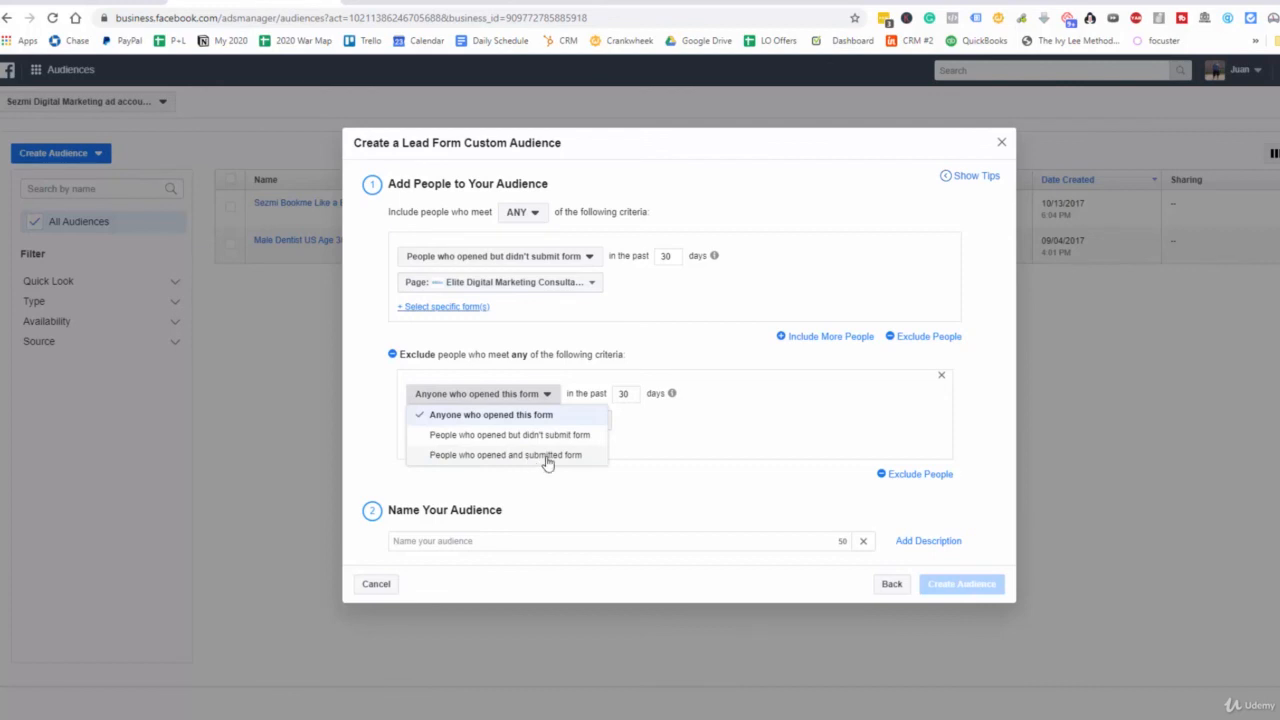
click(532, 456)
Step: Name the audience "Opened Lead Forms (no submit)" and return to the custom audience sources without creating it
click(567, 540)
text(Opened Lead Forms (no submit))
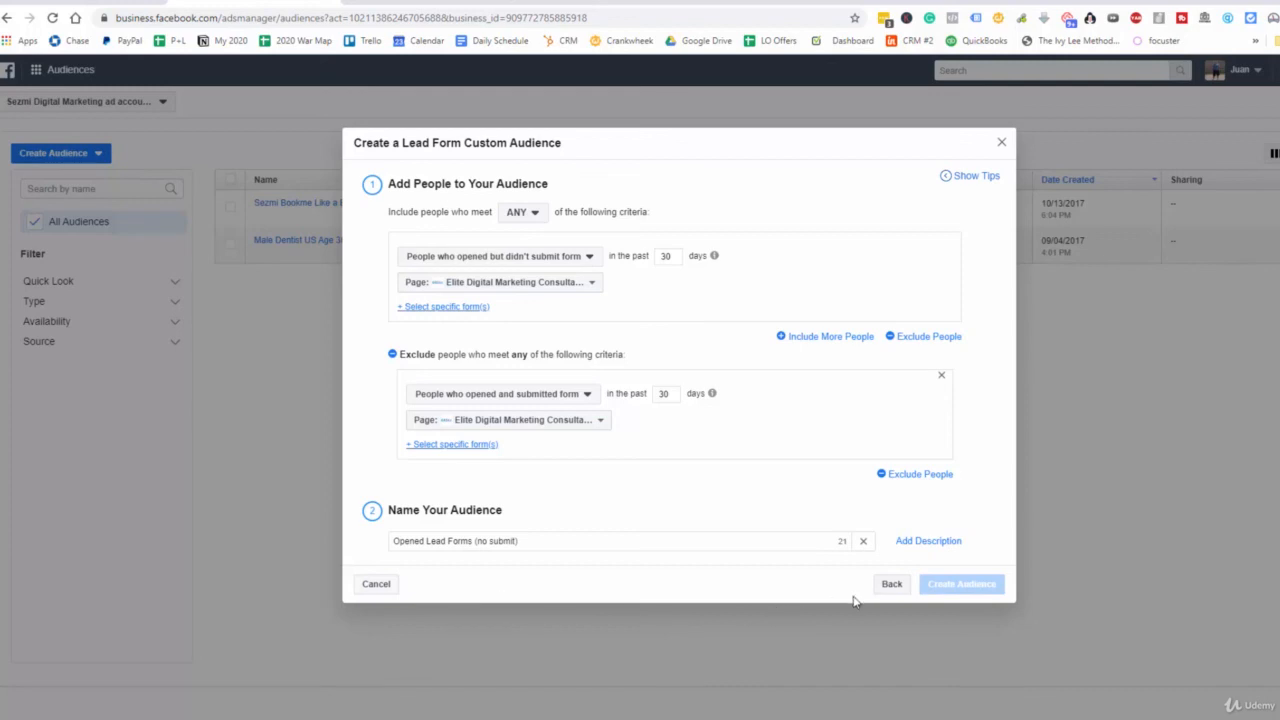
click(886, 588)
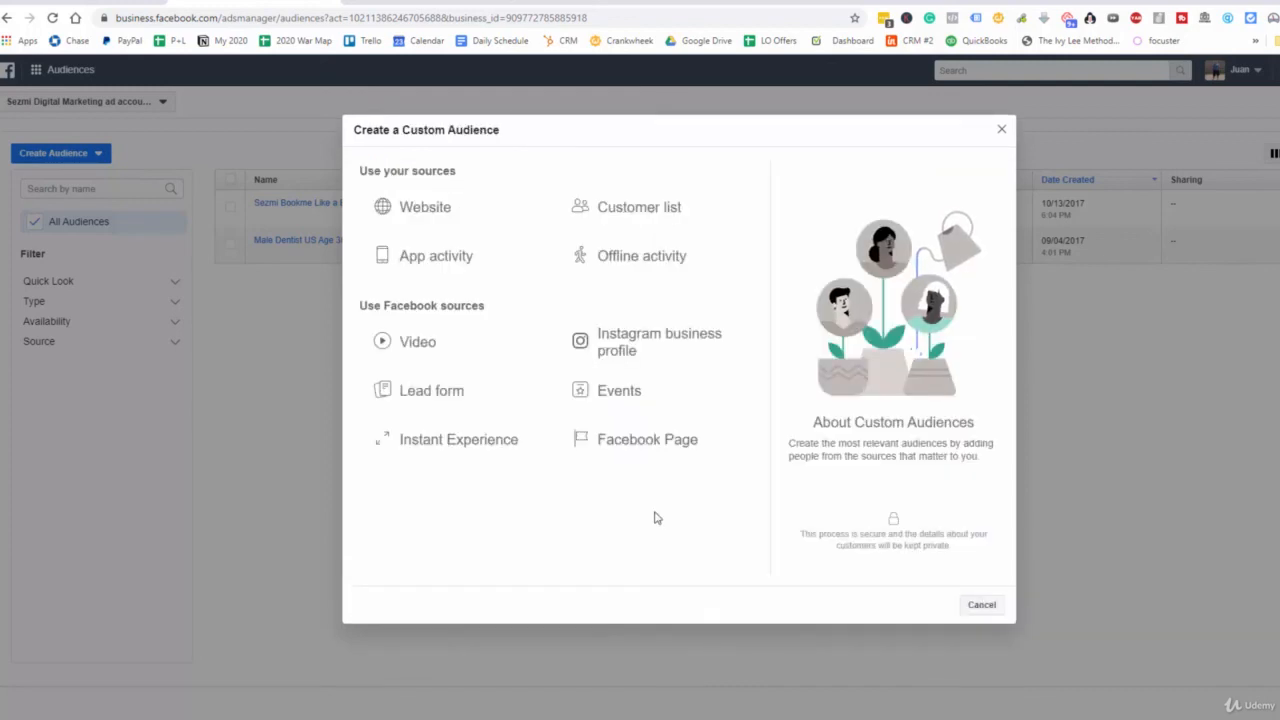
Step: Start a Facebook Page custom audience that includes anyone who visited the Page in the past 30 days
click(641, 452)
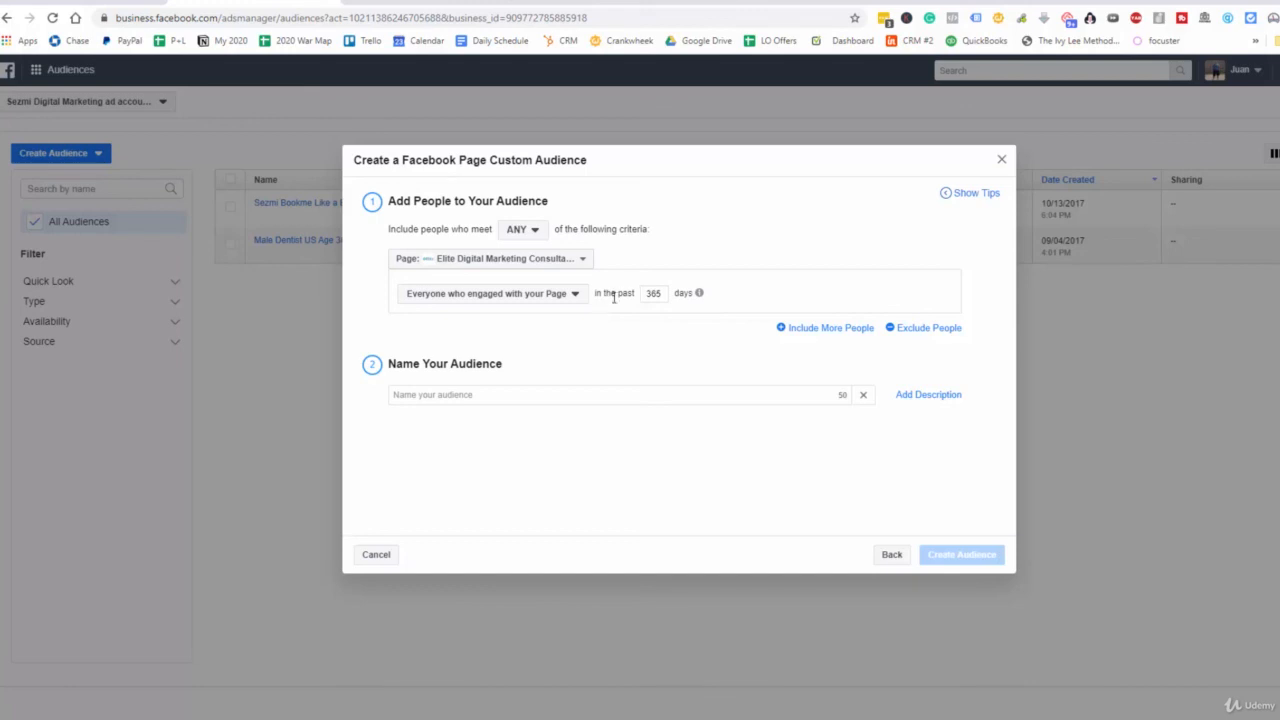
drag(661, 293, 626, 297)
text(30)
click(580, 296)
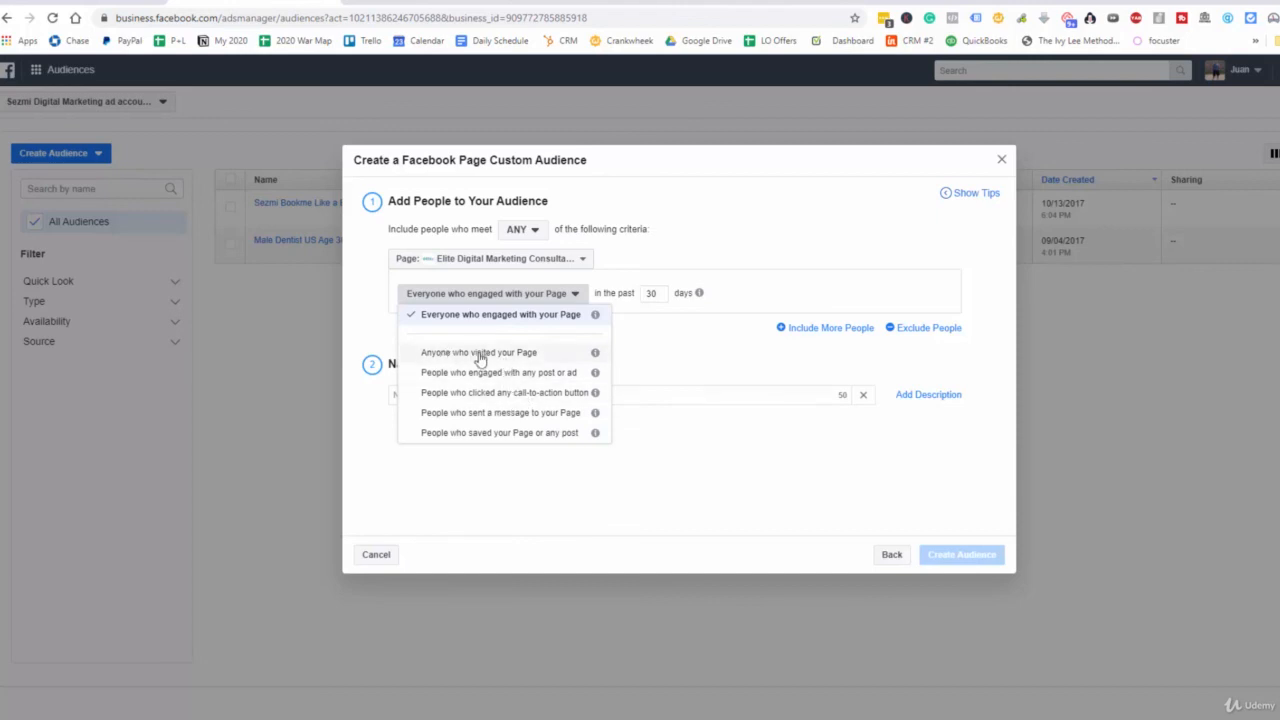
click(521, 354)
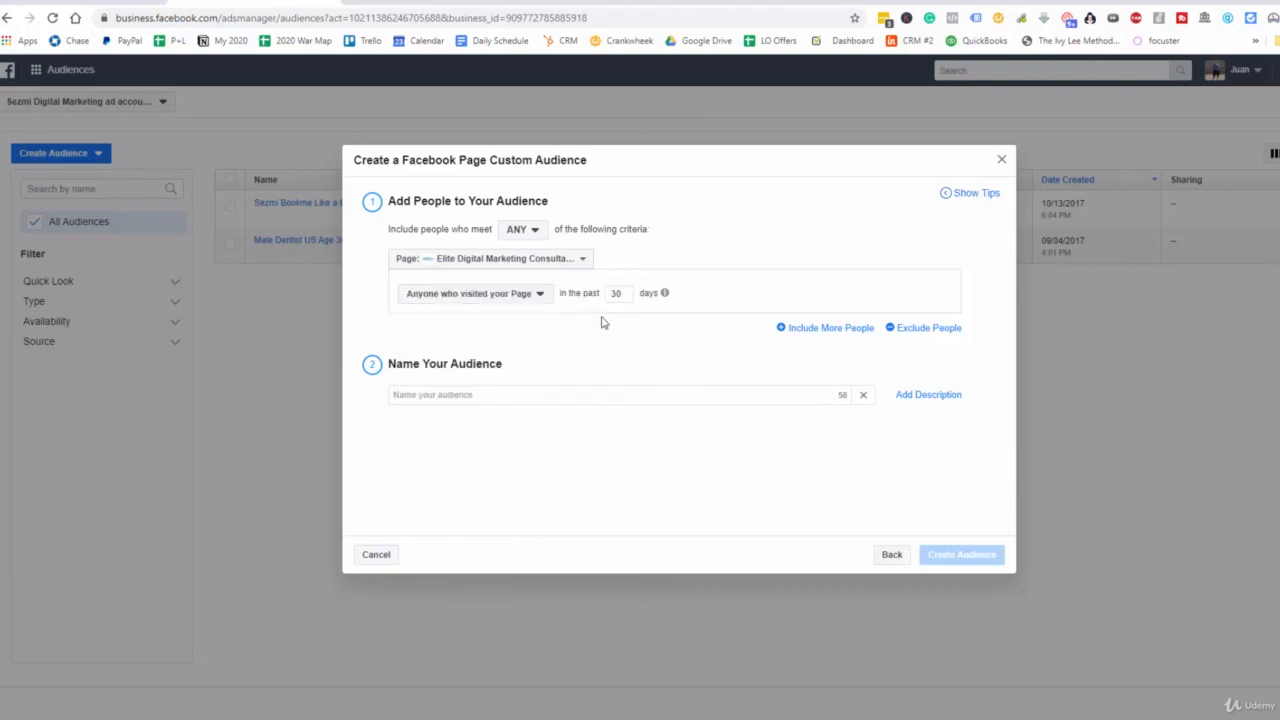
Step: Exclude people who engaged with any post or ad in the past 30 days from the Facebook Page audience
click(932, 330)
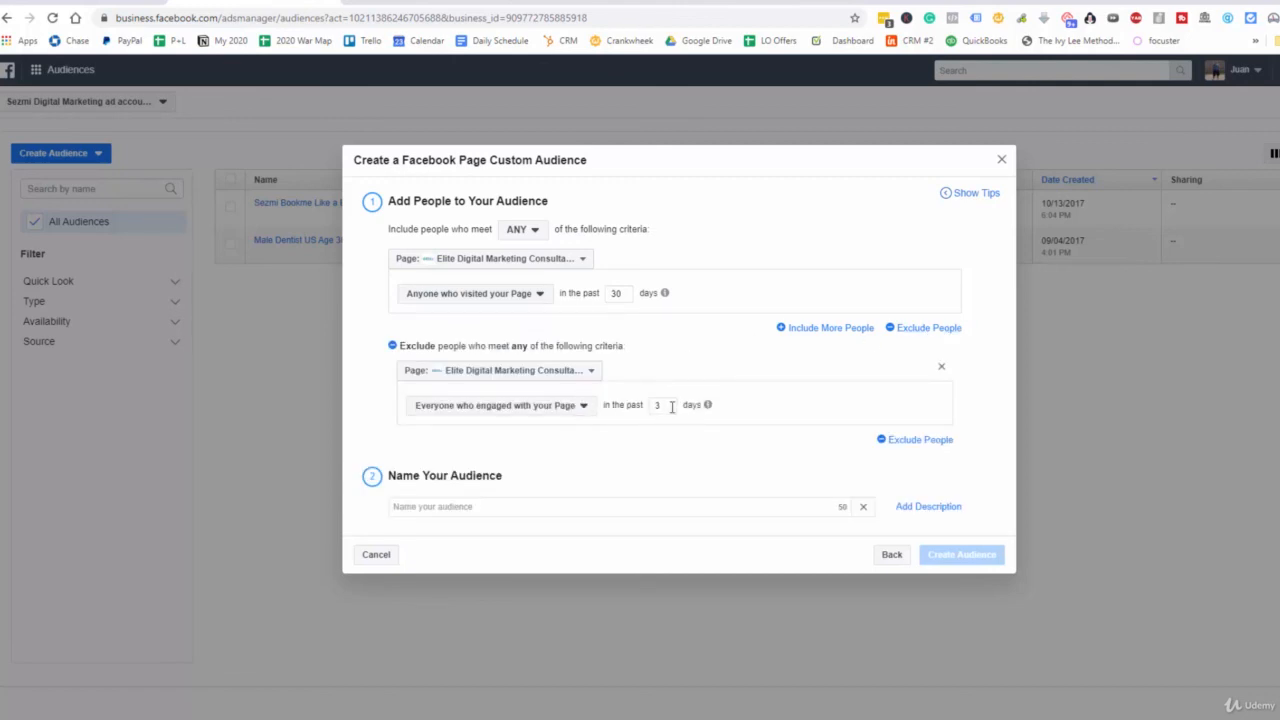
click(584, 406)
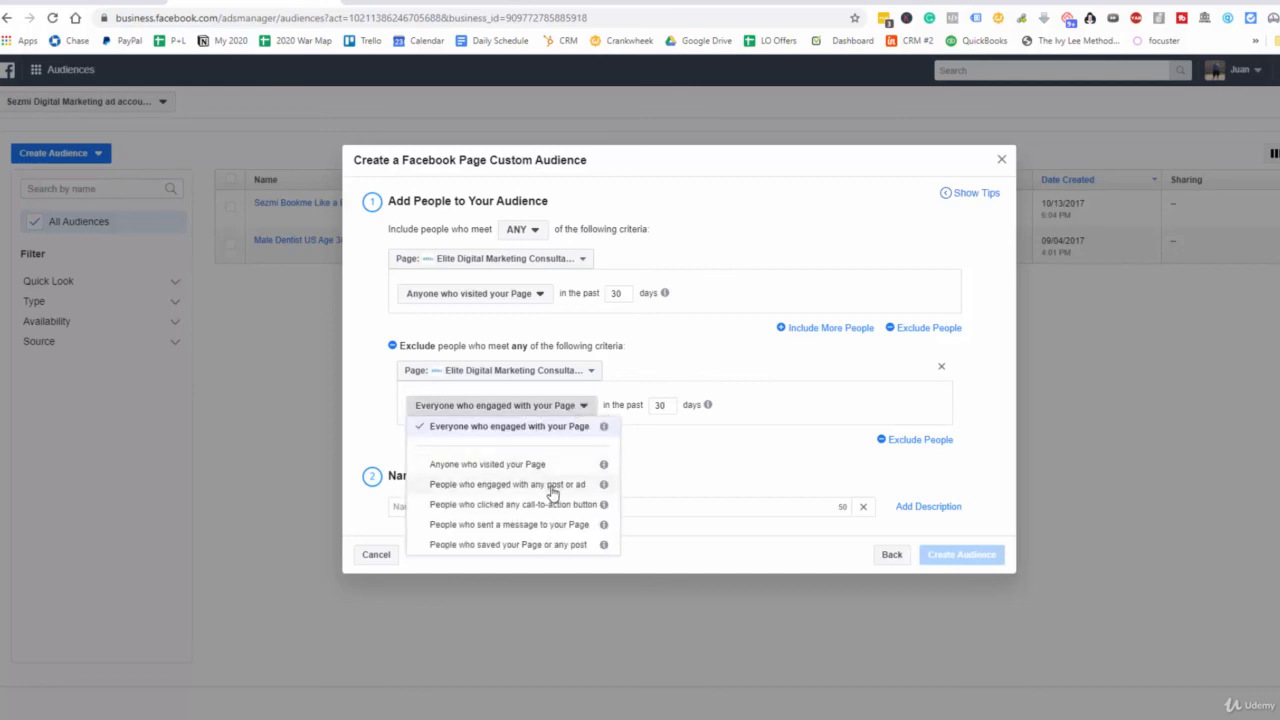
click(551, 487)
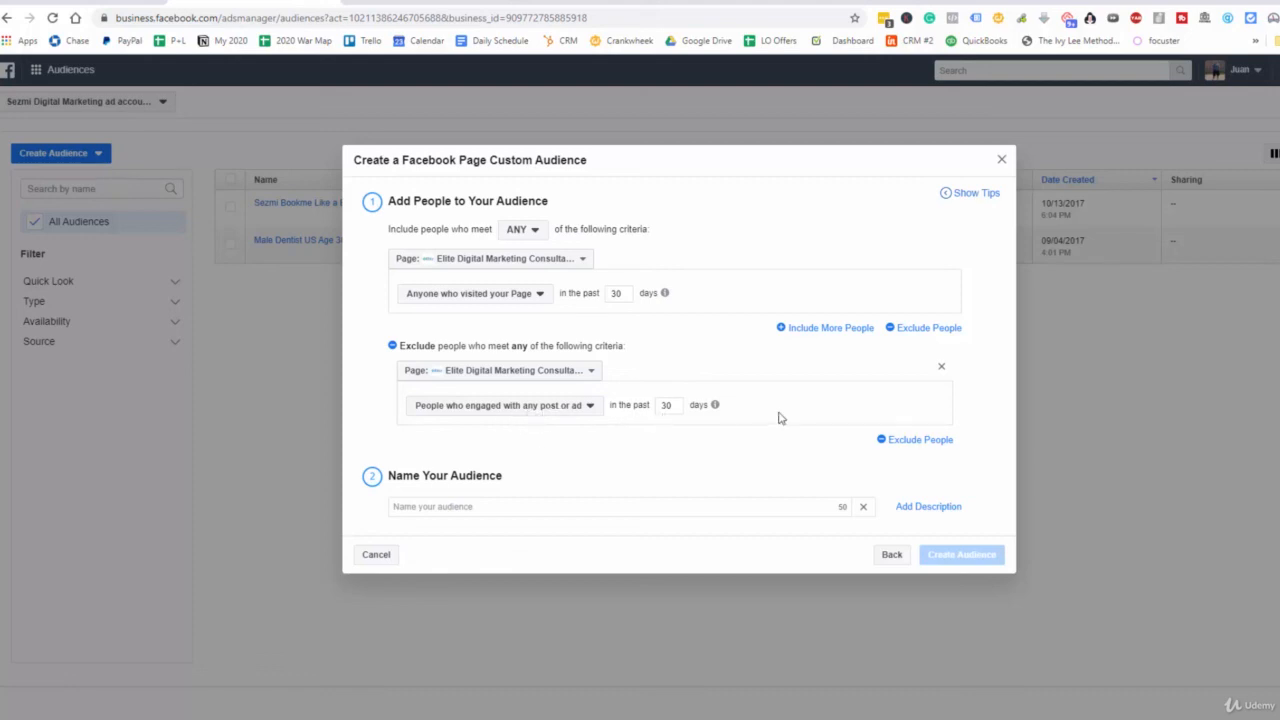
Step: Add a second exclusion for people who sent a message to the Page in the past 30 days
click(917, 441)
click(572, 465)
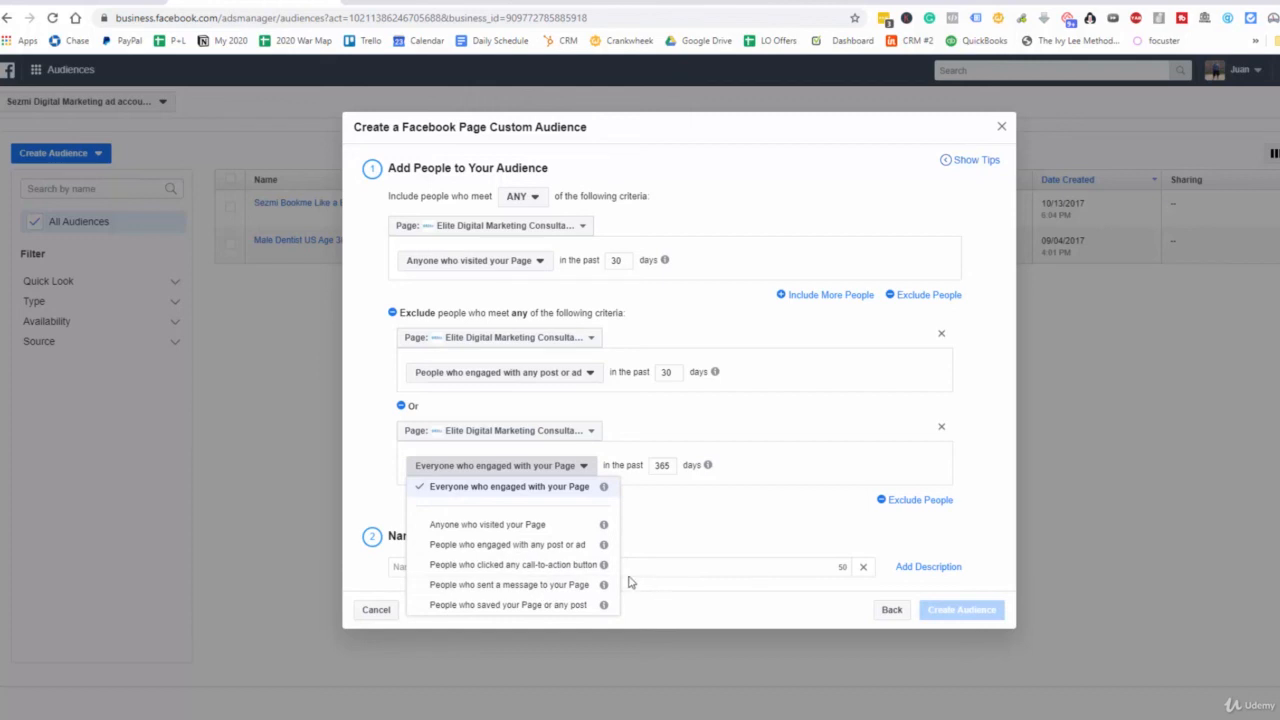
click(541, 585)
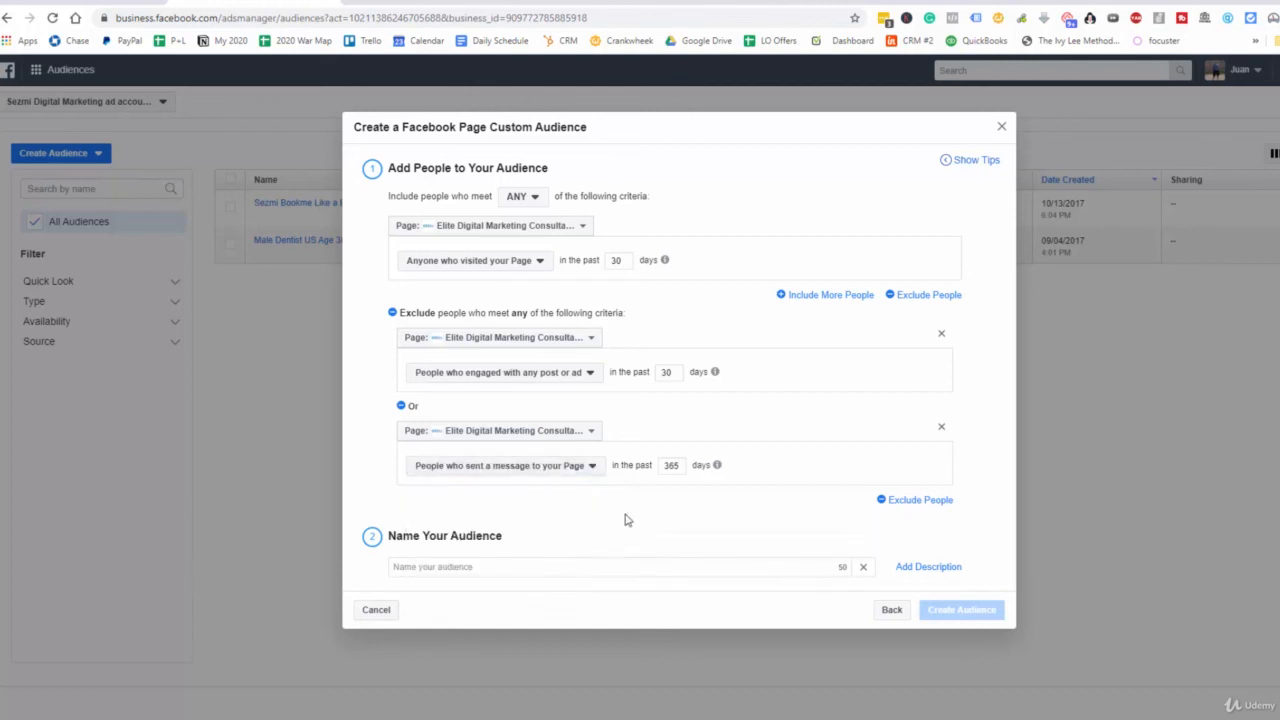
drag(681, 471, 659, 474)
Step: Name the audience "FB Page CA (no engagement)" and return to the custom audience sources without creating it
click(655, 564)
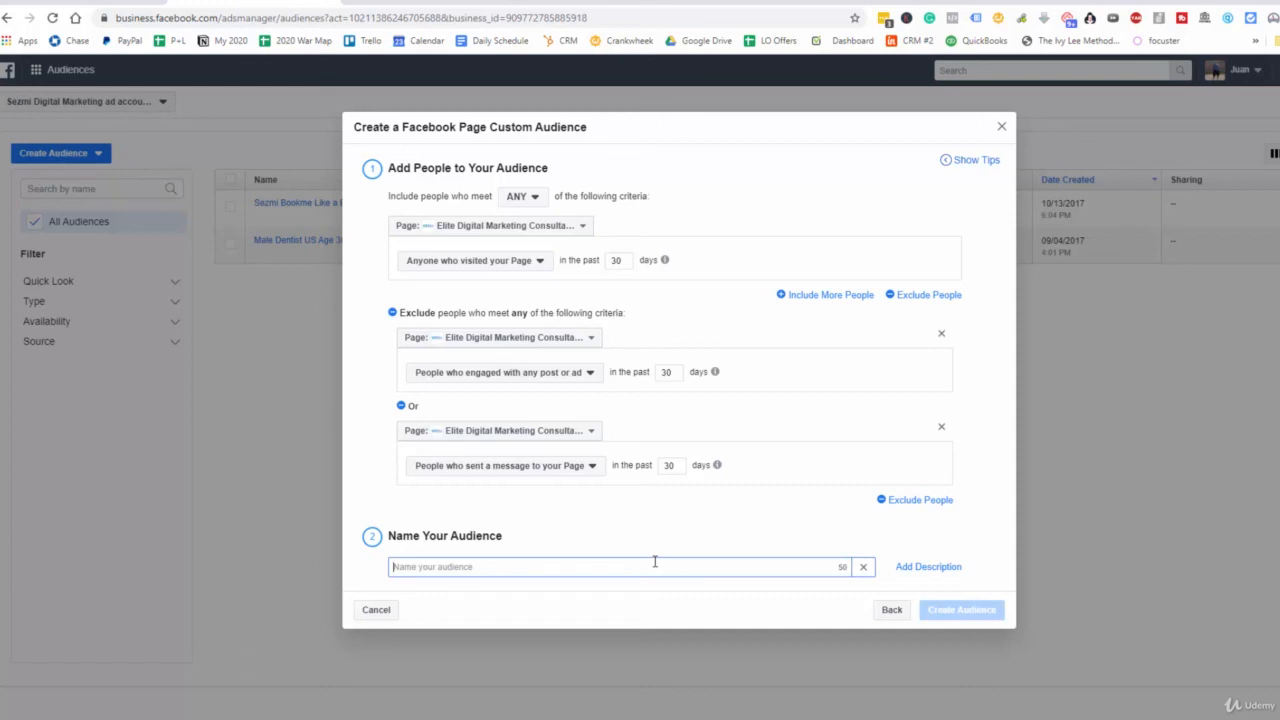
text(FB Page CA (no engagement)
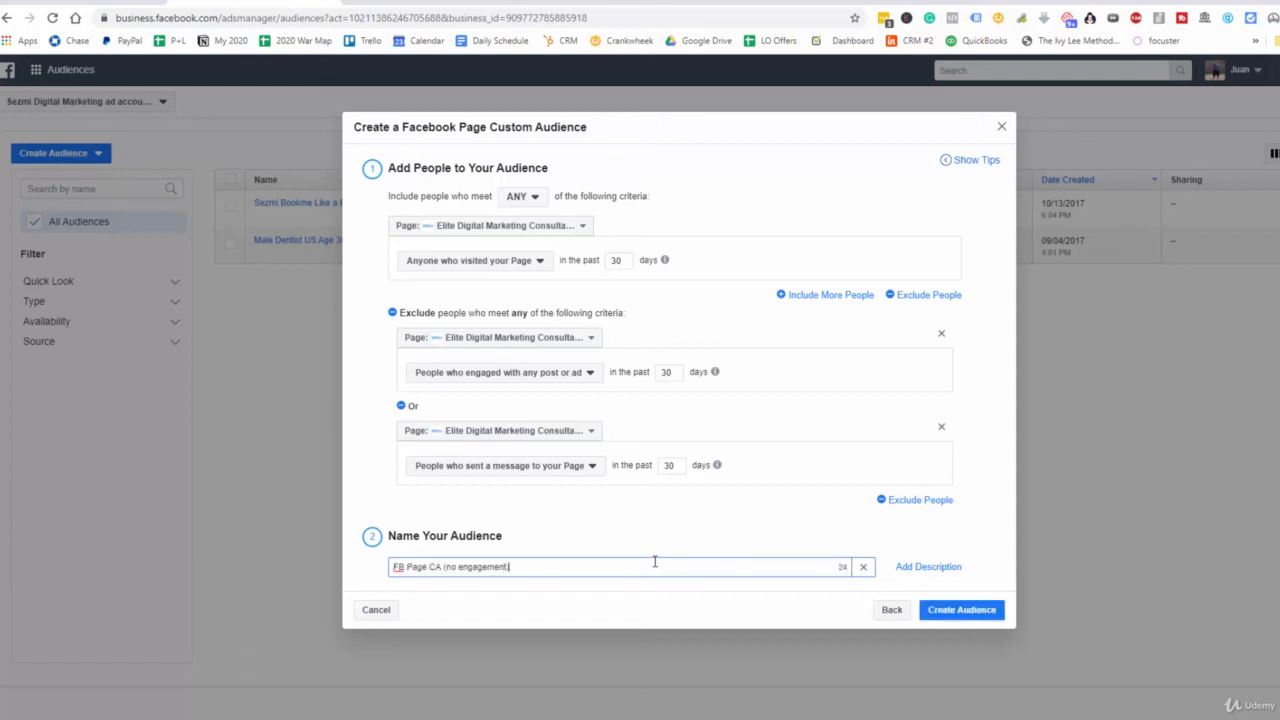
click(891, 609)
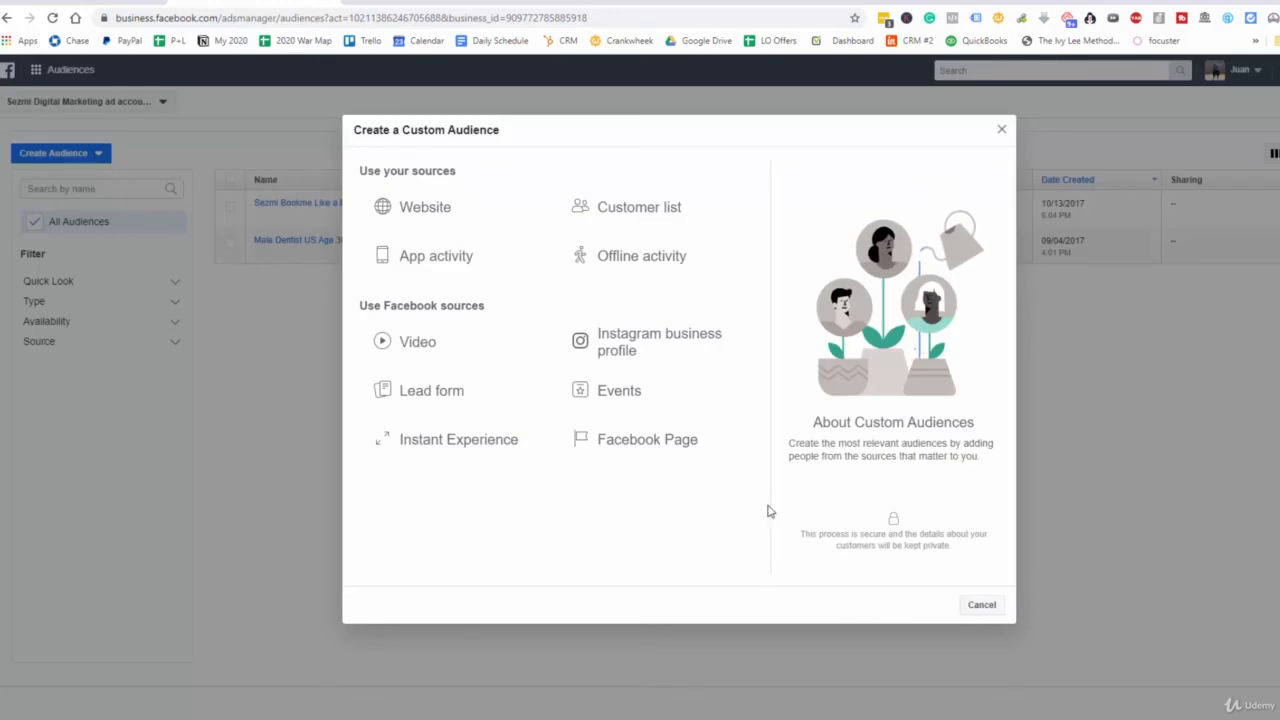